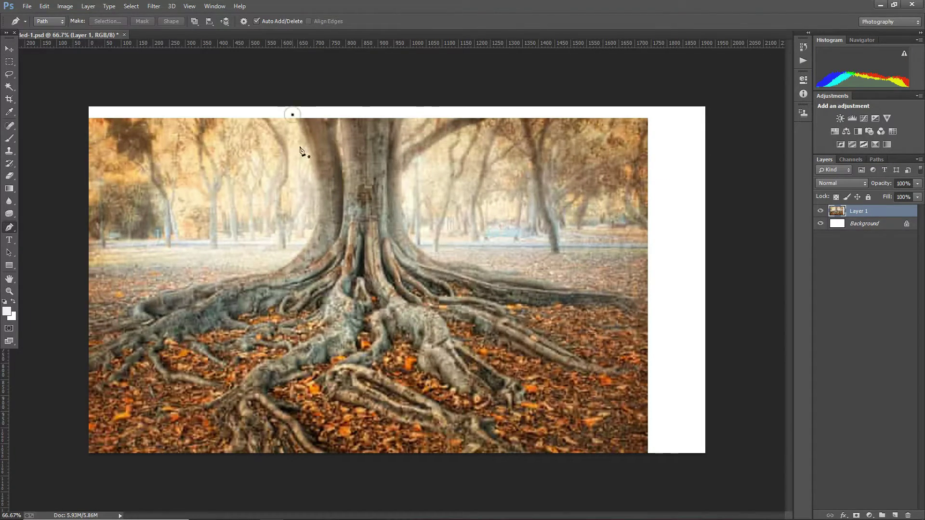
Step: Trace a closed Pen outline around the spreading tree roots
{"action": "left_click_drag", "start_coordinate": [308, 240], "coordinate": [279, 289]}
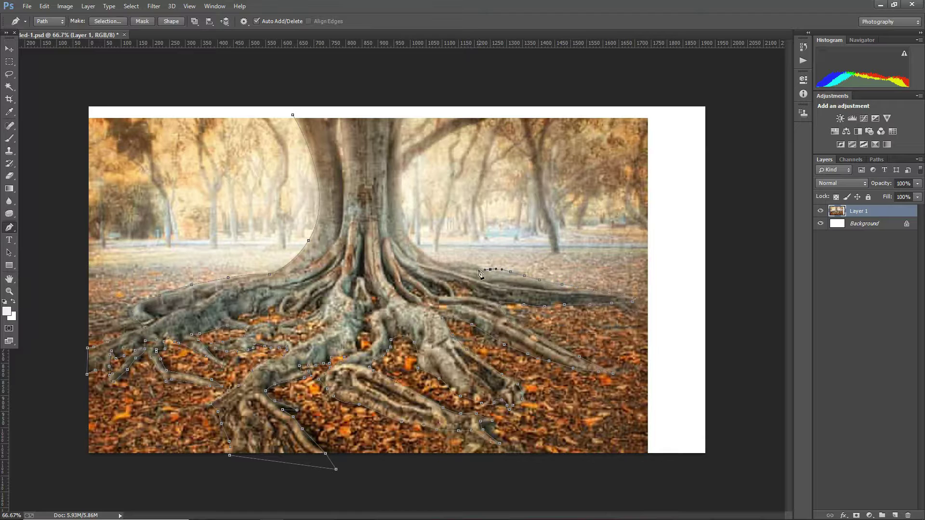
{"action": "left_click", "coordinate": [401, 199]}
{"action": "left_click", "coordinate": [295, 115]}
Step: Turn the outline into a selection, delete the background, and move the roots lower left
{"action": "key", "text": "Return"}
{"action": "key", "text": "ctrl+shift+i"}
{"action": "key", "text": "Delete"}
{"action": "key", "text": "v"}
{"action": "left_click_drag", "start_coordinate": [421, 281], "coordinate": [230, 393]}
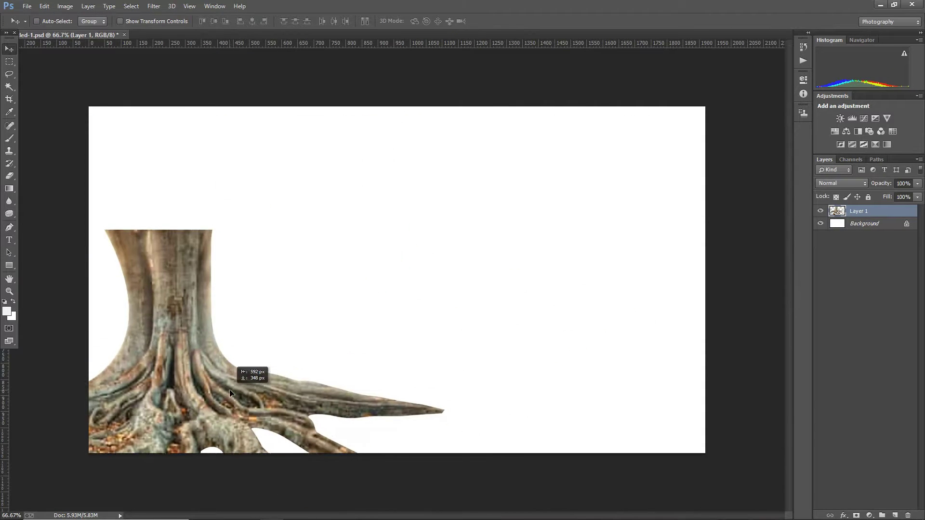
Step: Confirm the root cutout's size and open the gnarled tree photo into the composite
{"action": "key", "text": "ctrl+t"}
{"action": "key", "text": "Return"}
{"action": "left_click", "coordinate": [27, 6]}
{"action": "left_click", "coordinate": [27, 28]}
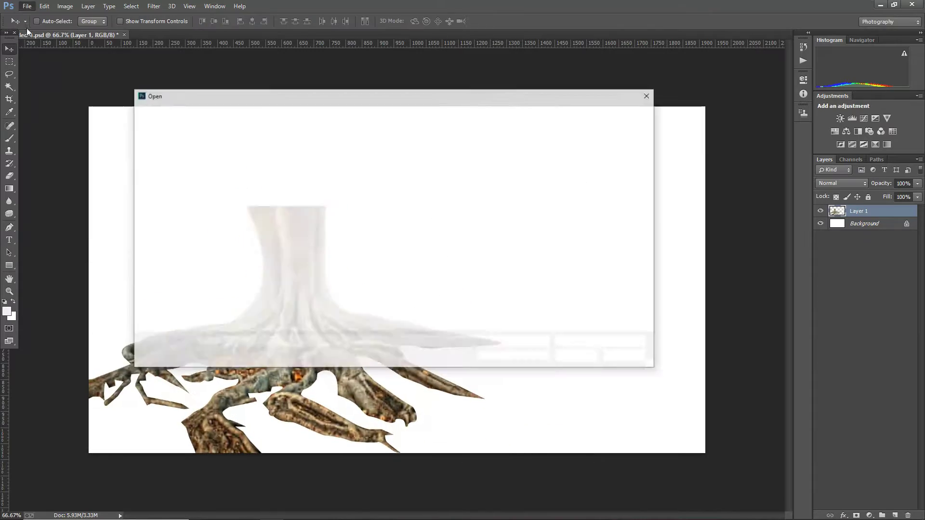
{"action": "double_click", "coordinate": [406, 159]}
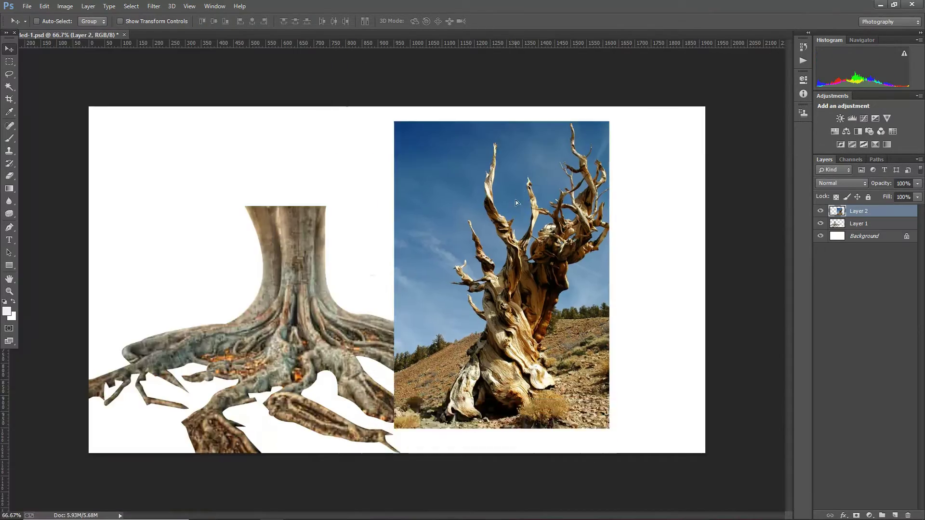
Step: Use the Magic Wand to select and delete the sky near the horizon
{"action": "key", "text": "ctrl+plus"}
{"action": "key", "text": "w"}
{"action": "left_click", "coordinate": [533, 230]}
{"action": "key", "text": "Delete"}
{"action": "left_click", "coordinate": [520, 350]}
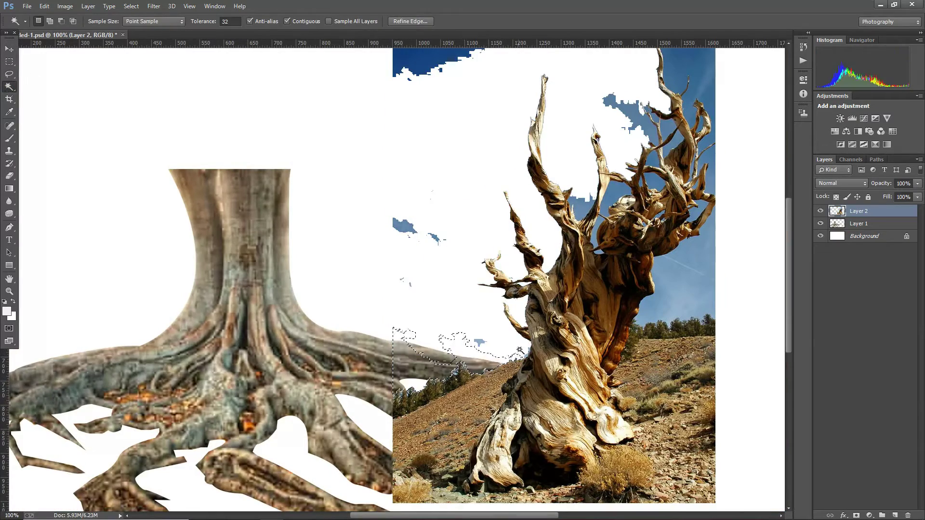
{"action": "scroll", "coordinate": [598, 253], "scroll_direction": "up", "scroll_amount": 3}
{"action": "scroll", "coordinate": [599, 254], "scroll_direction": "right", "scroll_amount": 5}
Step: Delete the light-blue, right-of-trunk and dark-blue sky patches, then deselect
{"action": "left_click", "coordinate": [464, 185]}
{"action": "key", "text": "Delete"}
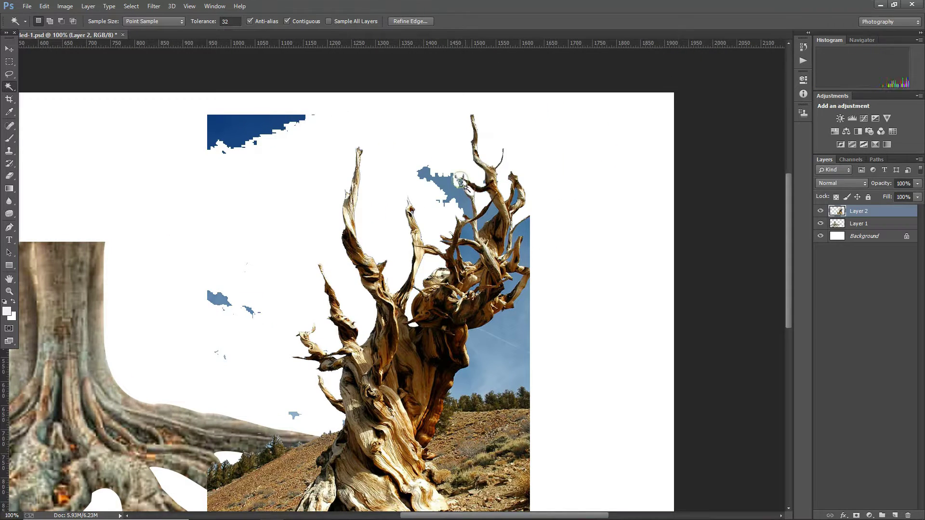
{"action": "key", "text": "Delete"}
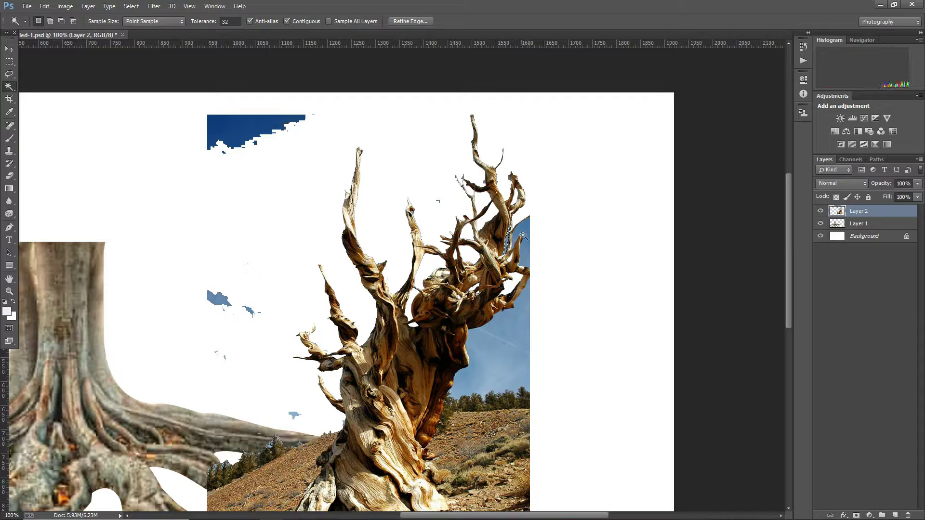
{"action": "left_click", "coordinate": [526, 265]}
{"action": "key", "text": "Delete"}
{"action": "left_click", "coordinate": [243, 120]}
{"action": "key", "text": "Delete"}
{"action": "key", "text": "ctrl+d"}
Step: Erase leftover sky bits along the trunk down to the tree base
{"action": "key", "text": "e"}
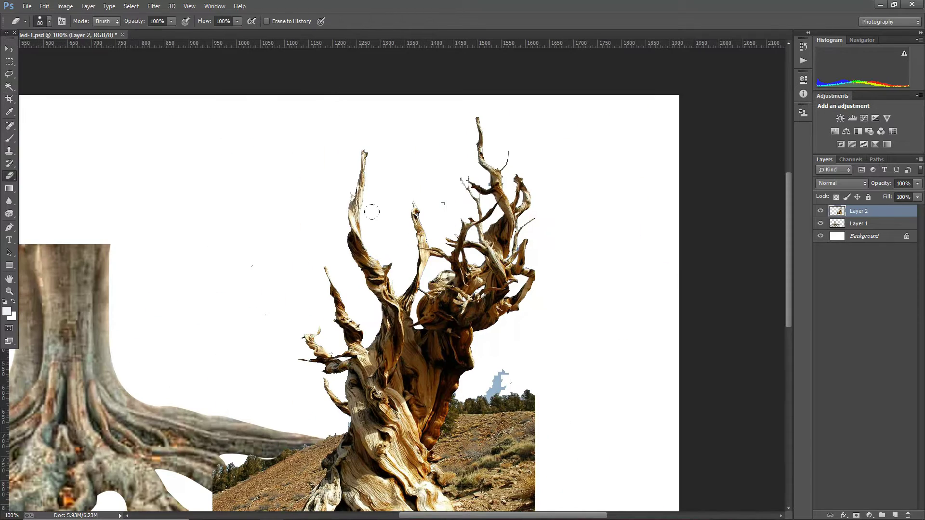
{"action": "scroll", "coordinate": [472, 162], "scroll_direction": "up", "scroll_amount": 2}
{"action": "scroll", "coordinate": [486, 268], "scroll_direction": "down", "scroll_amount": 3}
{"action": "scroll", "coordinate": [527, 215], "scroll_direction": "right", "scroll_amount": 3}
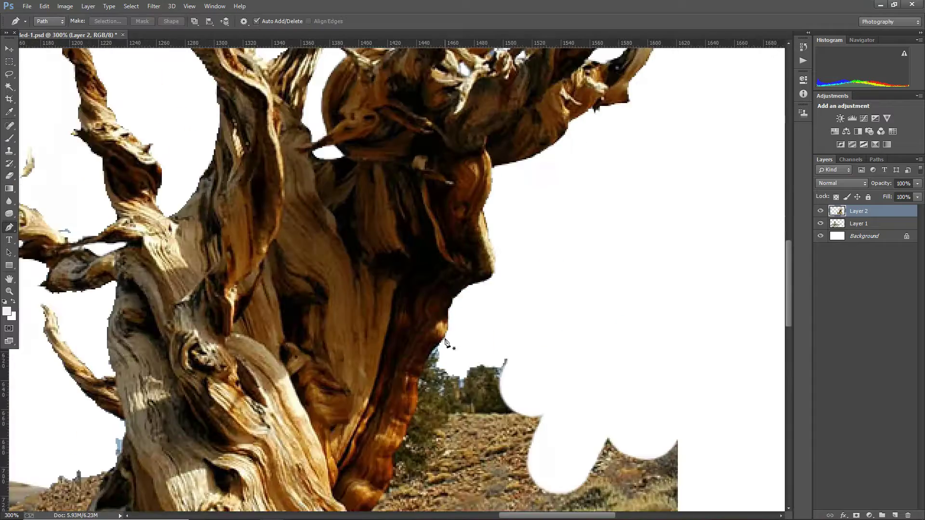
{"action": "left_click_drag", "start_coordinate": [415, 406], "coordinate": [453, 277]}
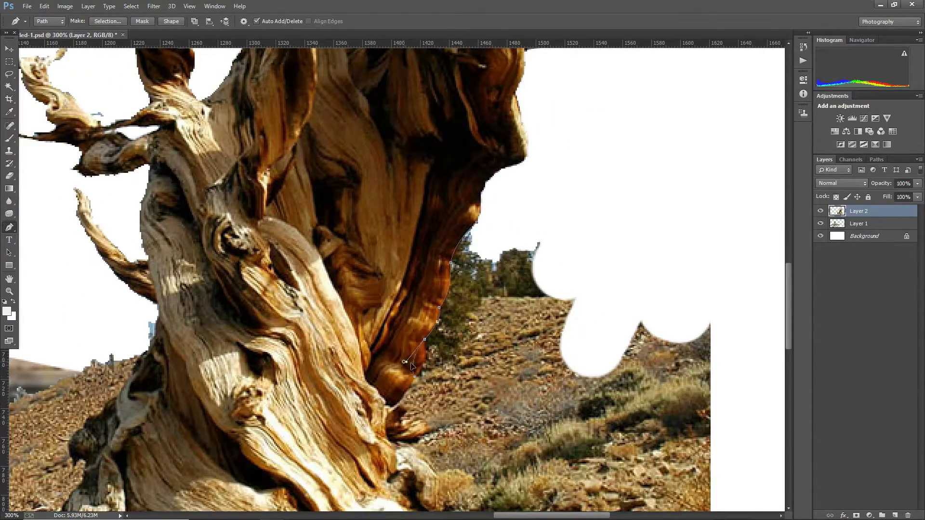
{"action": "left_click_drag", "start_coordinate": [412, 366], "coordinate": [413, 292]}
{"action": "left_click_drag", "start_coordinate": [450, 370], "coordinate": [465, 247]}
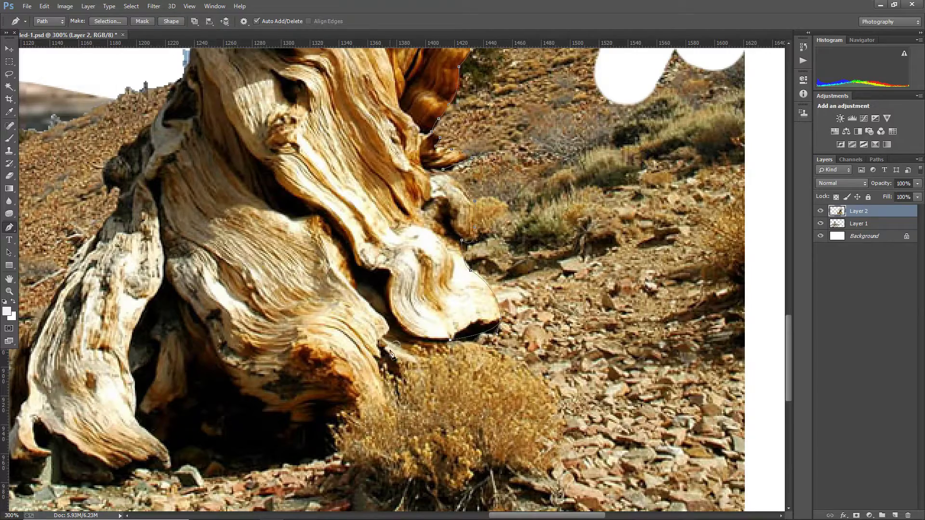
{"action": "scroll", "coordinate": [391, 354], "scroll_direction": "down", "scroll_amount": 5}
Step: Trace the trunk base with the Pen tool and turn the outline into a selection
{"action": "left_click_drag", "start_coordinate": [176, 325], "coordinate": [173, 333]}
{"action": "left_click_drag", "start_coordinate": [160, 338], "coordinate": [375, 385]}
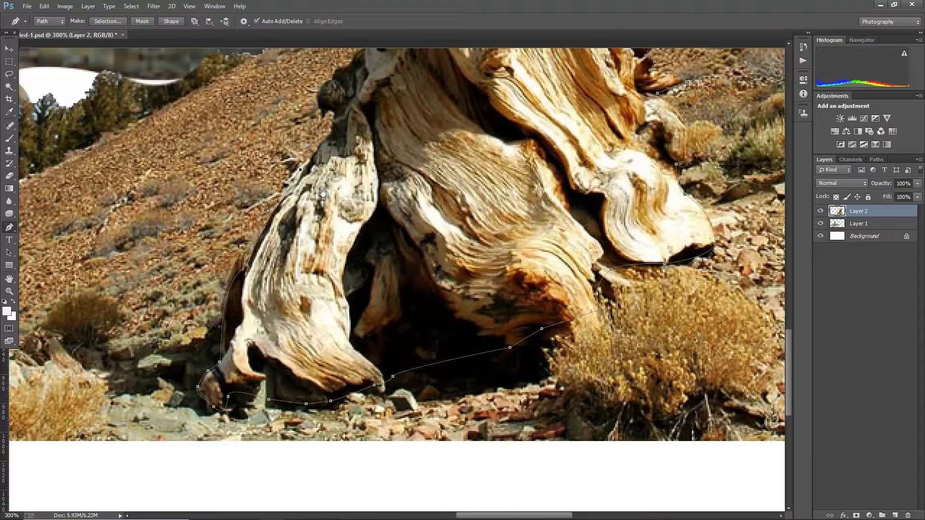
{"action": "left_click_drag", "start_coordinate": [280, 244], "coordinate": [262, 424]}
{"action": "left_click_drag", "start_coordinate": [307, 287], "coordinate": [304, 295]}
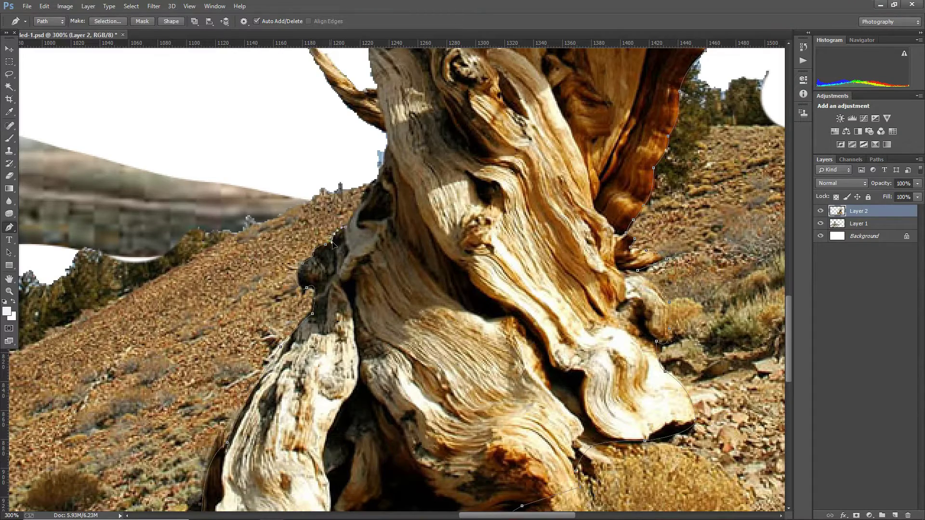
{"action": "left_click", "coordinate": [378, 179]}
{"action": "key", "text": "ctrl+1"}
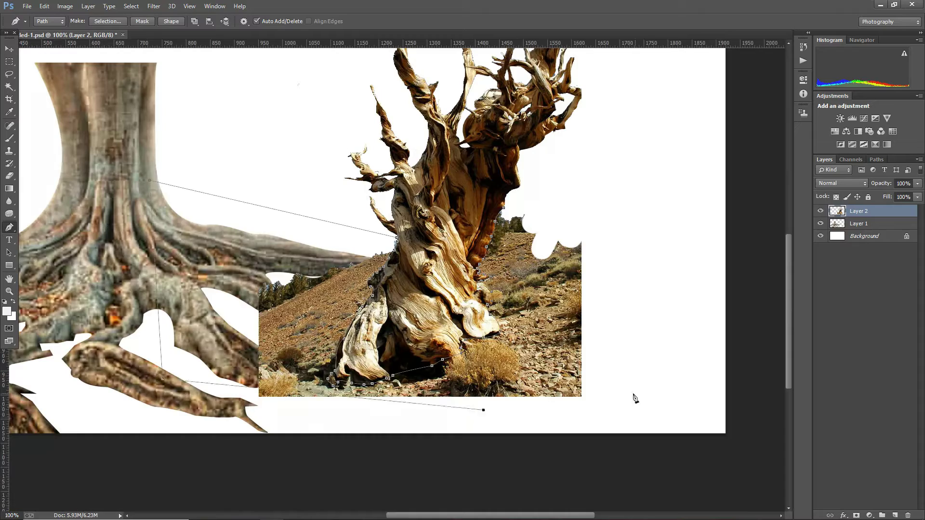
{"action": "left_click", "coordinate": [642, 396]}
{"action": "right_click", "coordinate": [501, 434]}
{"action": "left_click", "coordinate": [520, 458]}
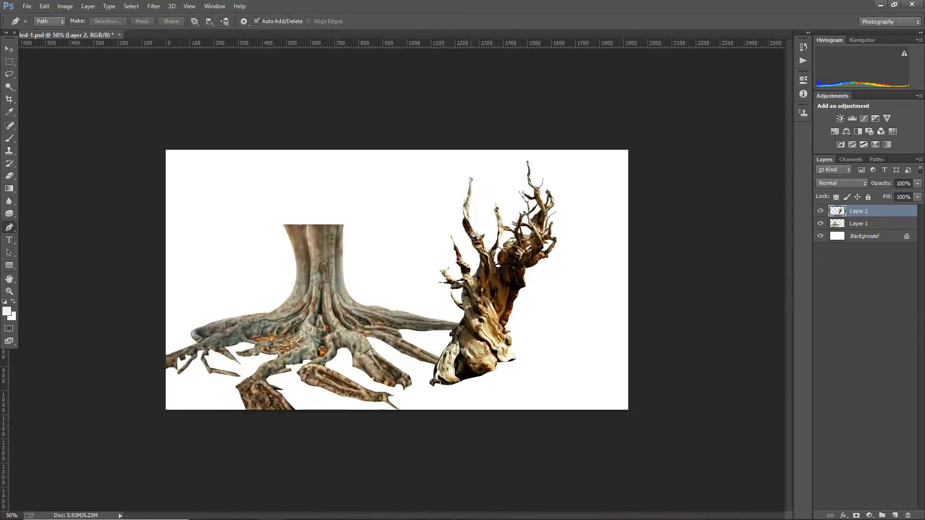
{"action": "key", "text": "ctrl+t"}
Step: Rotate the cut-out tree slightly and place the madeira-laurisilva-forest photo into the composite
{"action": "left_click_drag", "start_coordinate": [499, 305], "coordinate": [558, 313]}
{"action": "key", "text": "Return"}
{"action": "left_click", "coordinate": [27, 6]}
{"action": "left_click", "coordinate": [29, 33]}
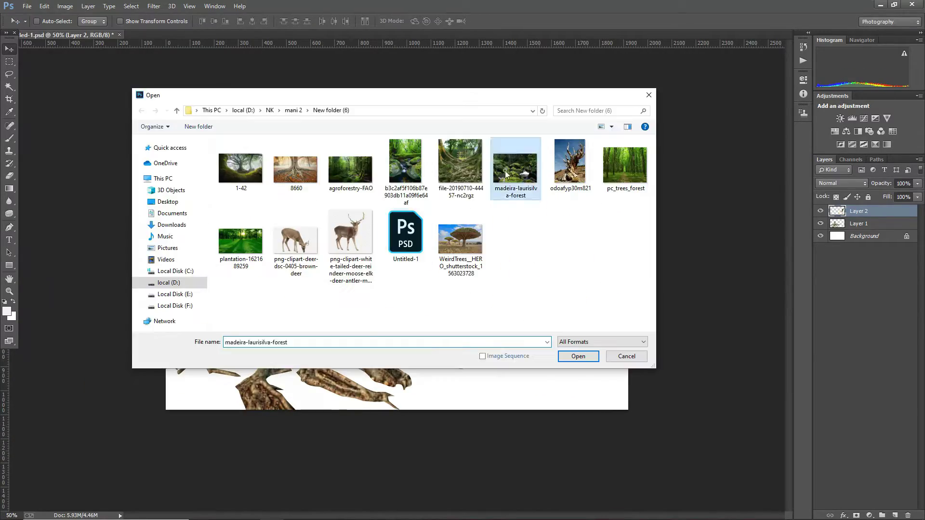
{"action": "left_click", "coordinate": [768, 471]}
{"action": "left_click", "coordinate": [565, 226]}
Step: Shrink the forest photo into the lower right and copy it onto the left half
{"action": "key", "text": "ctrl+t"}
{"action": "mouse_move", "coordinate": [165, 149]}
{"action": "left_mouse_down"}
{"action": "mouse_move", "coordinate": [268, 172]}
{"action": "mouse_move", "coordinate": [356, 228]}
{"action": "left_mouse_up"}
{"action": "key", "text": "Return"}
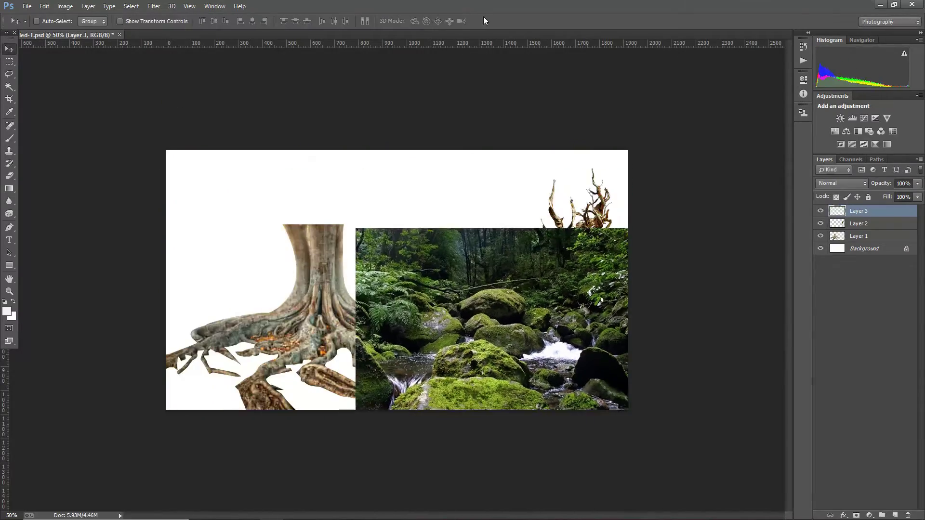
{"action": "mouse_move", "coordinate": [449, 296]}
{"action": "left_mouse_down", "text": "alt"}
{"action": "mouse_move", "coordinate": [258, 296]}
{"action": "mouse_move", "coordinate": [293, 279]}
{"action": "left_mouse_up", "text": "alt"}
{"action": "left_click", "coordinate": [44, 6]}
{"action": "left_click", "coordinate": [215, 304]}
{"action": "key", "text": "ctrl+z"}
Step: Mask the forest copy and paint out the seam with a soft brush
{"action": "left_click", "coordinate": [857, 516]}
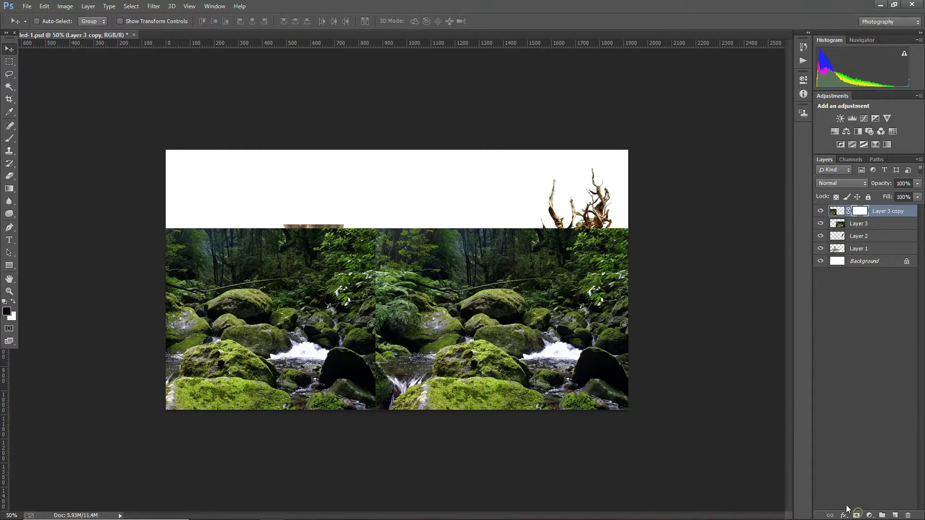
{"action": "key", "text": "b"}
{"action": "left_click", "coordinate": [48, 21]}
{"action": "double_click", "coordinate": [20, 102]}
{"action": "mouse_move", "coordinate": [371, 230]}
{"action": "left_mouse_down"}
{"action": "mouse_move", "coordinate": [384, 245]}
{"action": "mouse_move", "coordinate": [377, 424]}
{"action": "left_mouse_up"}
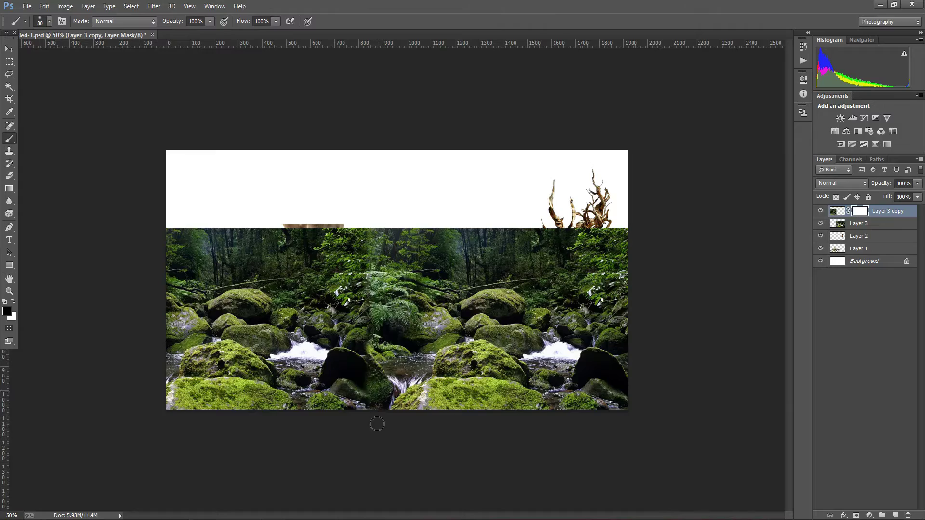
{"action": "left_click", "coordinate": [841, 212]}
Step: Merge the two forest layers into one and view them at actual size
{"action": "key", "text": "v"}
{"action": "key", "text": "ctrl+plus"}
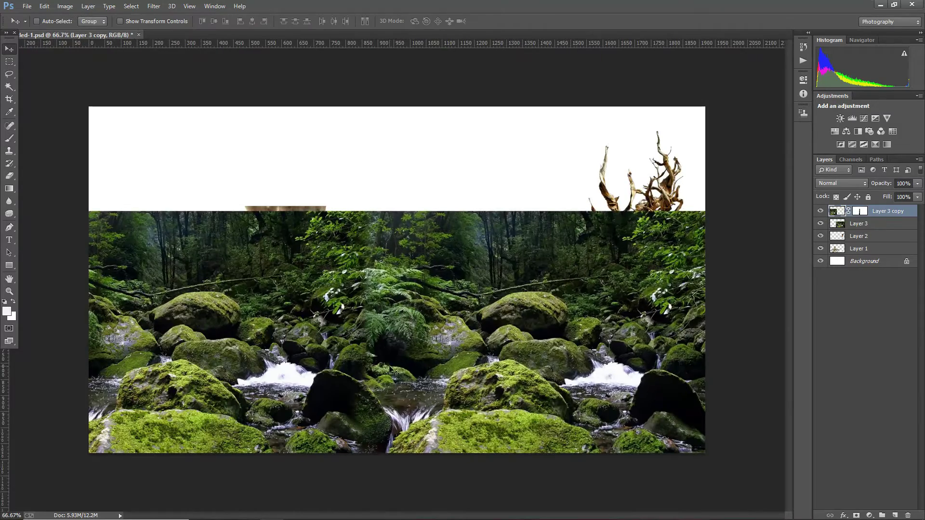
{"action": "key", "text": "p"}
{"action": "key", "text": "ctrl+e"}
{"action": "key", "text": "ctrl+plus"}
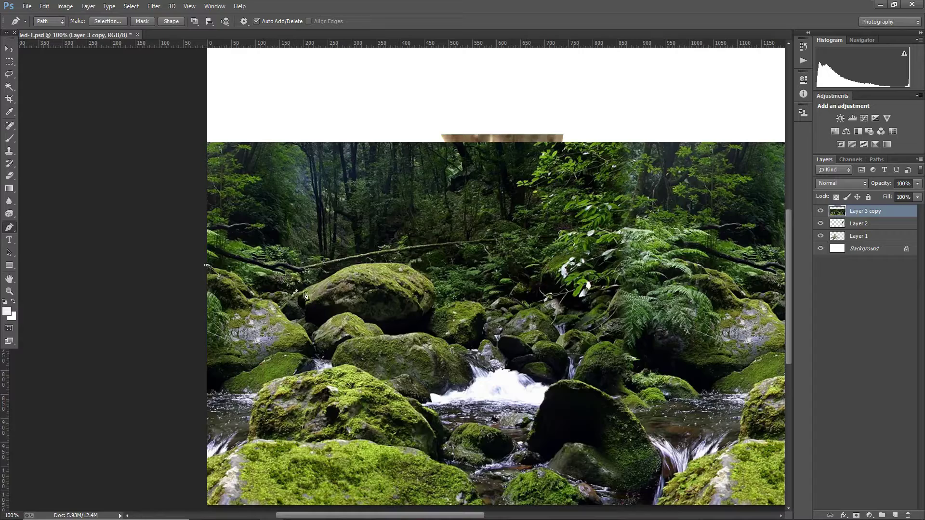
Step: Start a Pen path along the top edge of the mossy rocks
{"action": "left_click", "coordinate": [422, 271]}
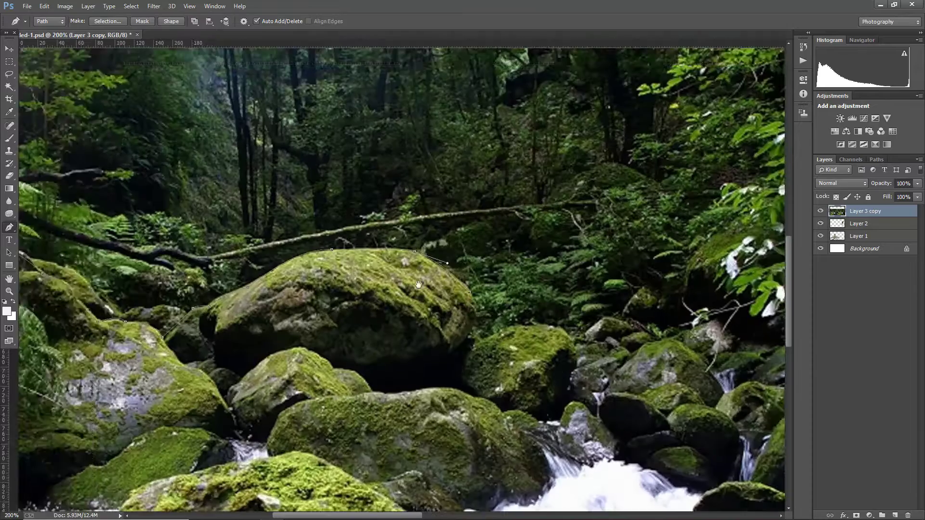
{"action": "key", "text": "ctrl+plus"}
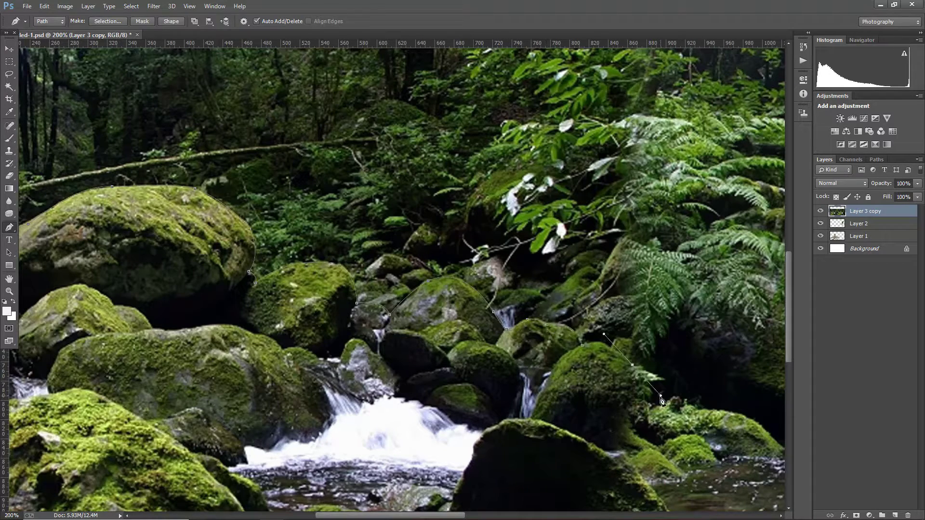
{"action": "left_click", "coordinate": [653, 405]}
{"action": "left_click_drag", "start_coordinate": [676, 414], "coordinate": [499, 371]}
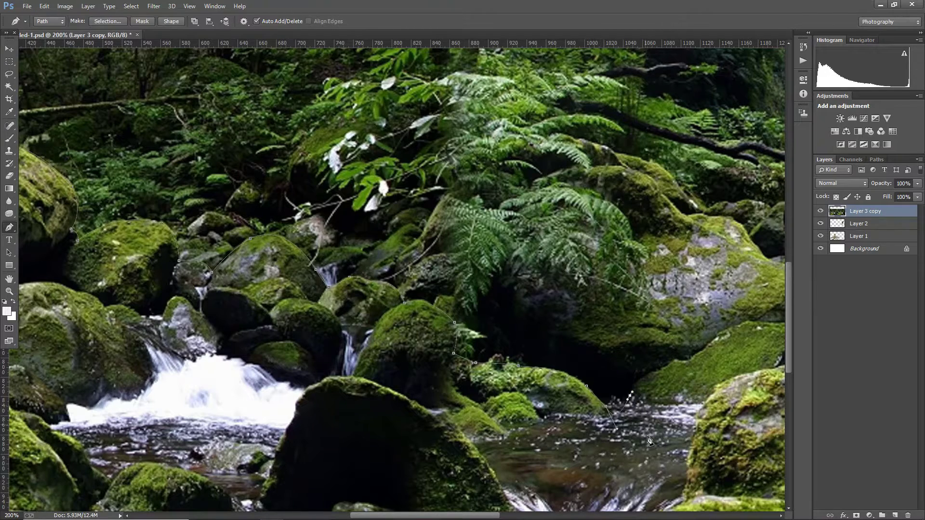
{"action": "left_click", "coordinate": [745, 330]}
{"action": "left_click_drag", "start_coordinate": [780, 331], "coordinate": [615, 329]}
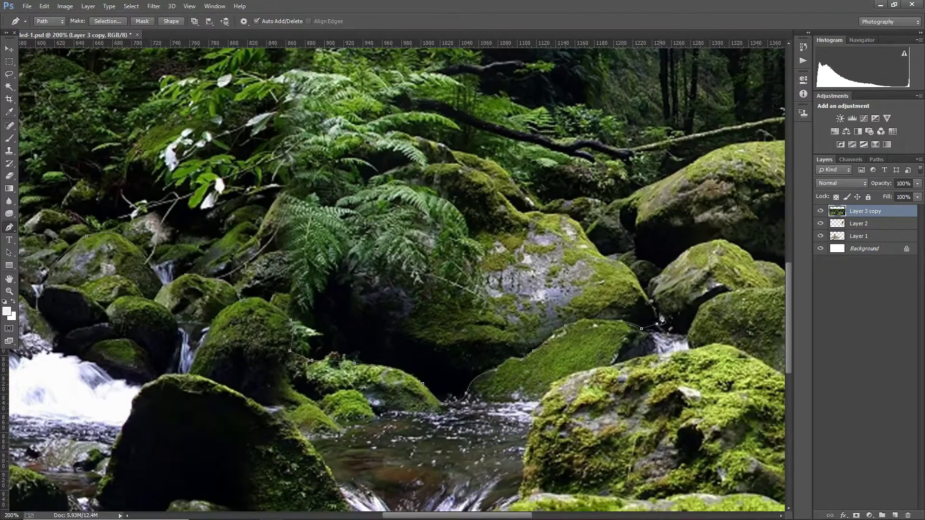
Step: Continue the curved path along the rock tops to the waterfall rocks
{"action": "left_click", "coordinate": [650, 287]}
{"action": "left_click_drag", "start_coordinate": [704, 246], "coordinate": [457, 275]}
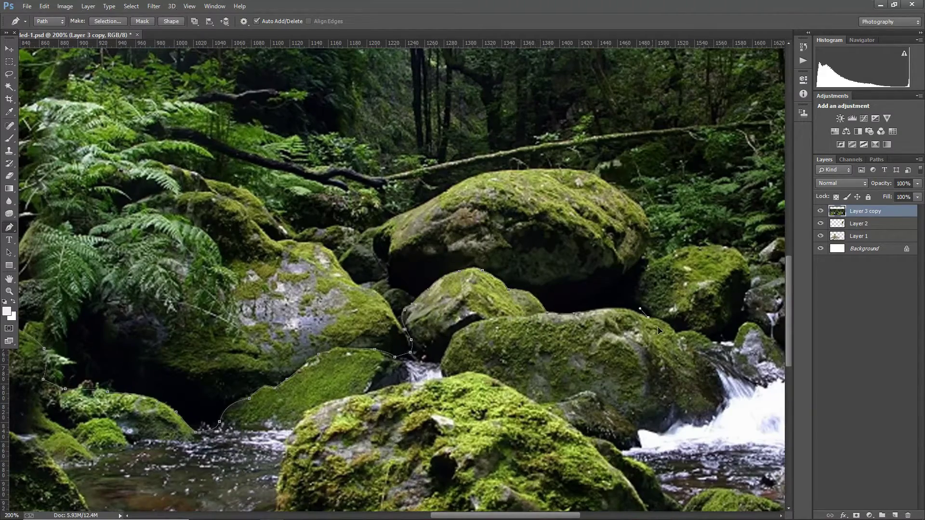
{"action": "left_click", "coordinate": [707, 340]}
{"action": "left_click_drag", "start_coordinate": [760, 330], "coordinate": [535, 287]}
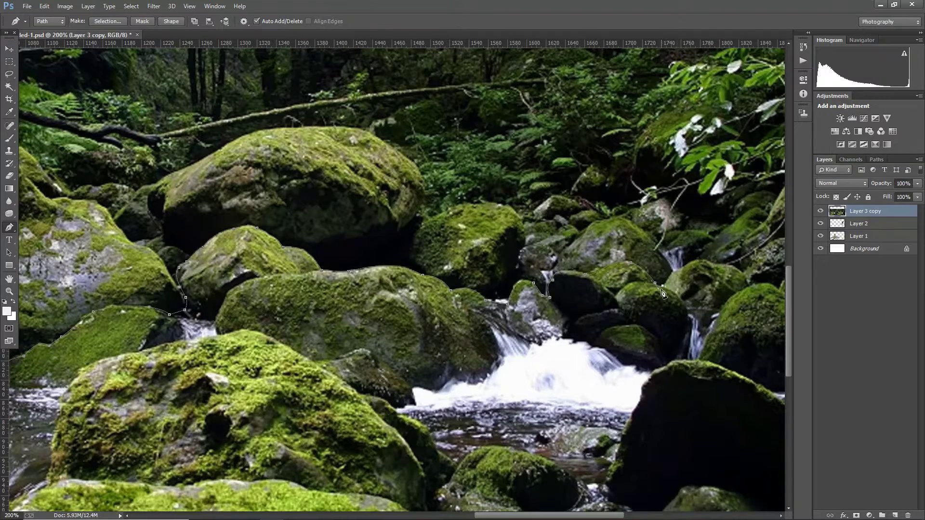
{"action": "left_click_drag", "start_coordinate": [692, 251], "coordinate": [542, 251]}
{"action": "left_click", "coordinate": [542, 252]}
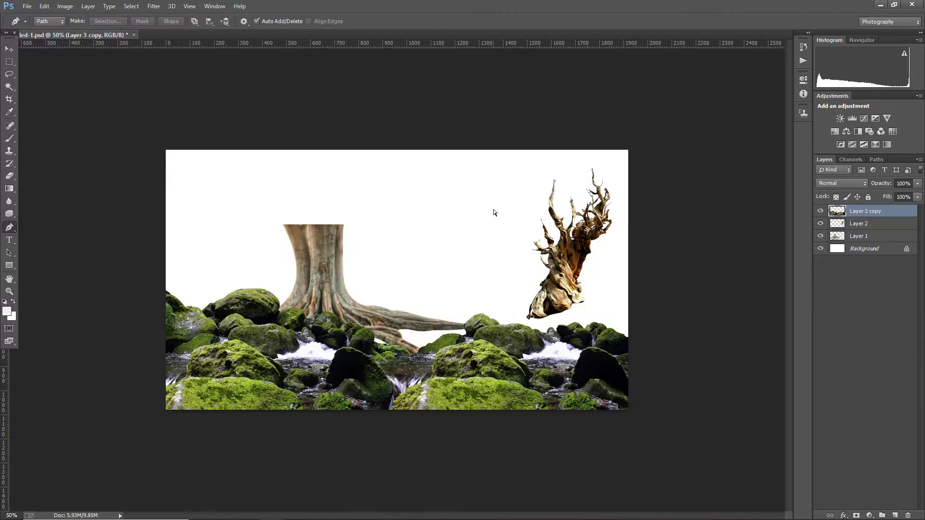
Step: Move the tree trunk toward the left edge and enlarge it to about 130%
{"action": "key", "text": "v"}
{"action": "left_click_drag", "start_coordinate": [313, 251], "coordinate": [228, 248]}
{"action": "key", "text": "ctrl+t"}
{"action": "mouse_move", "coordinate": [322, 369]}
{"action": "left_mouse_down"}
{"action": "mouse_move", "coordinate": [399, 392]}
{"action": "mouse_move", "coordinate": [358, 411]}
{"action": "left_mouse_up"}
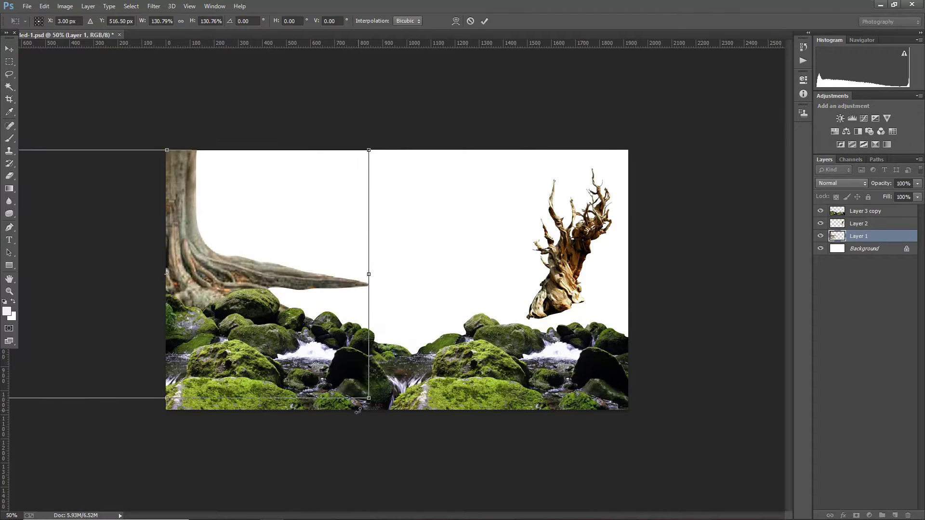
{"action": "left_click", "coordinate": [484, 21]}
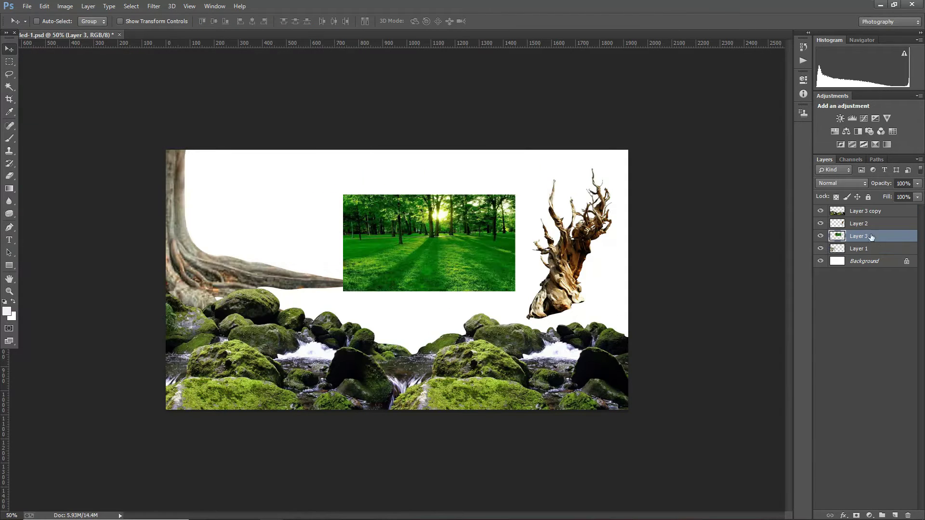
Step: Place the park photo below the tree layer and stretch it to fill the canvas
{"action": "left_click_drag", "start_coordinate": [871, 236], "coordinate": [862, 254]}
{"action": "key", "text": "ctrl+t"}
{"action": "mouse_move", "coordinate": [343, 194]}
{"action": "left_mouse_down"}
{"action": "mouse_move", "coordinate": [217, 93]}
{"action": "mouse_move", "coordinate": [155, 82]}
{"action": "left_mouse_up"}
{"action": "left_click", "coordinate": [485, 21]}
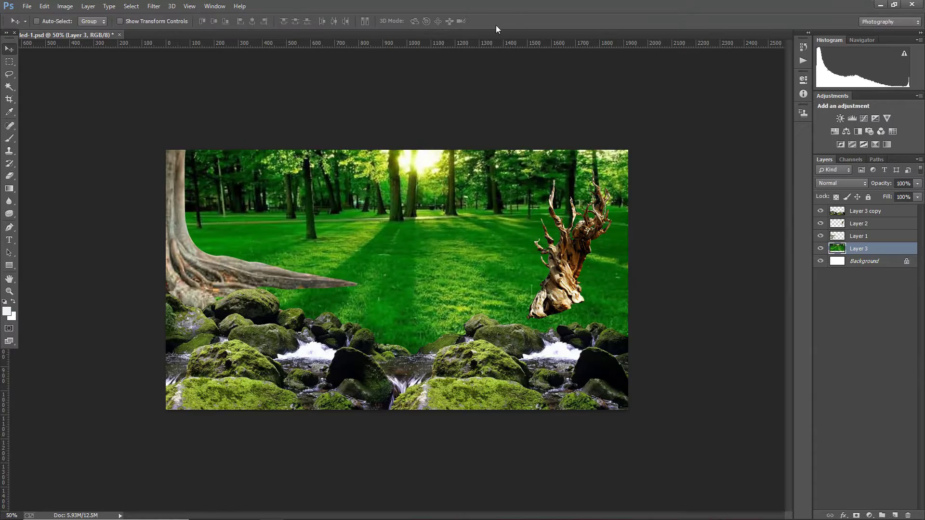
Step: Bring in another forest photo and stretch it across the canvas
{"action": "key", "text": "ctrl+o"}
{"action": "key", "text": "Return"}
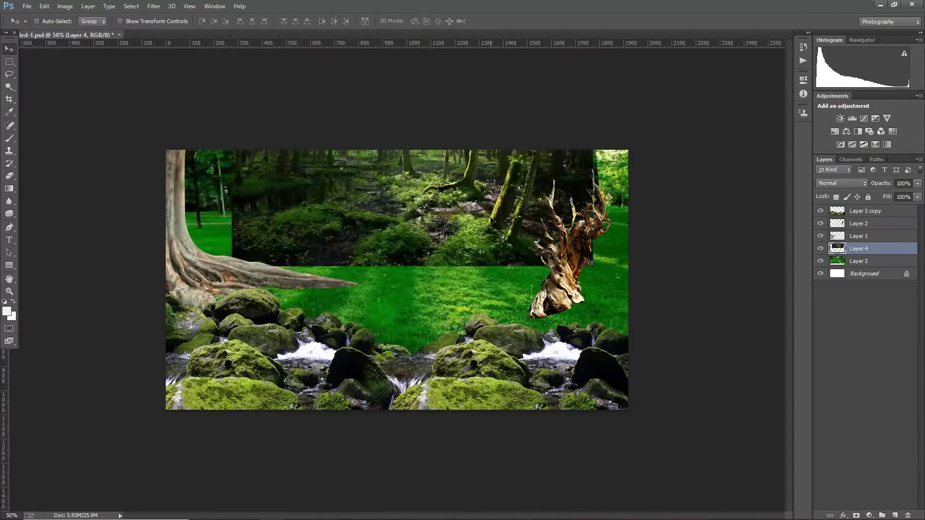
{"action": "key", "text": "ctrl+t"}
{"action": "left_click_drag", "start_coordinate": [232, 150], "coordinate": [159, 77]}
{"action": "key", "text": "Return"}
{"action": "left_click", "coordinate": [820, 261]}
{"action": "key", "text": "ctrl+1"}
Step: Move the driftwood to the left-centre and paint out its base on the mask
{"action": "right_click", "coordinate": [212, 291]}
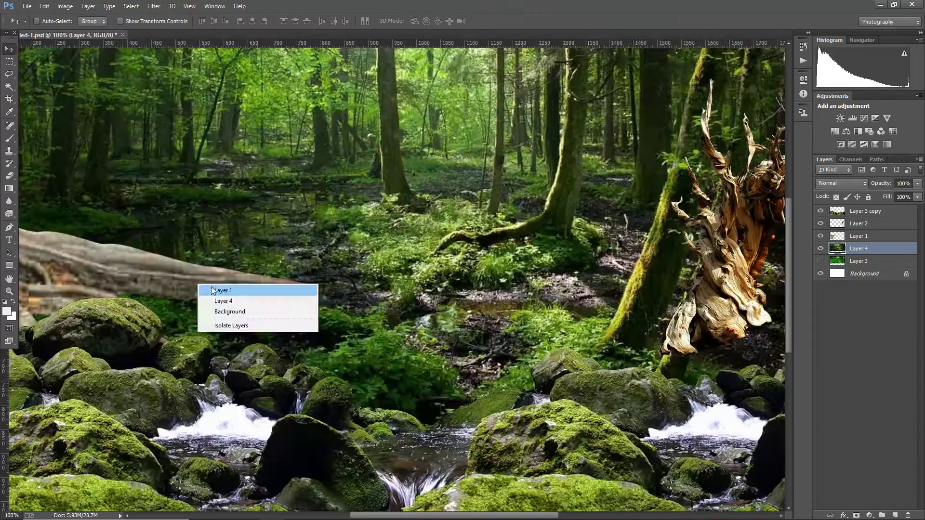
{"action": "left_click", "coordinate": [212, 291]}
{"action": "key", "text": "ctrl+minus"}
{"action": "key", "text": "ctrl+minus"}
{"action": "key", "text": "ctrl+plus"}
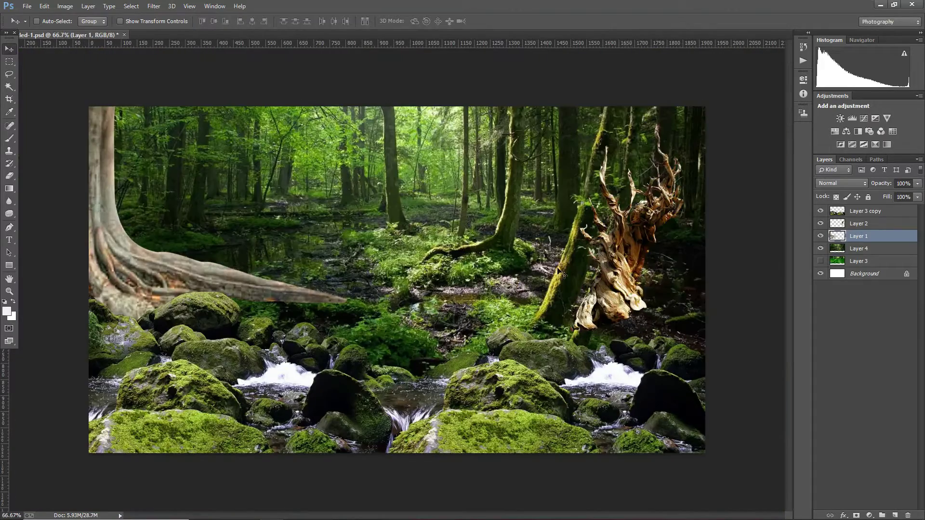
{"action": "left_click_drag", "start_coordinate": [559, 272], "coordinate": [338, 296]}
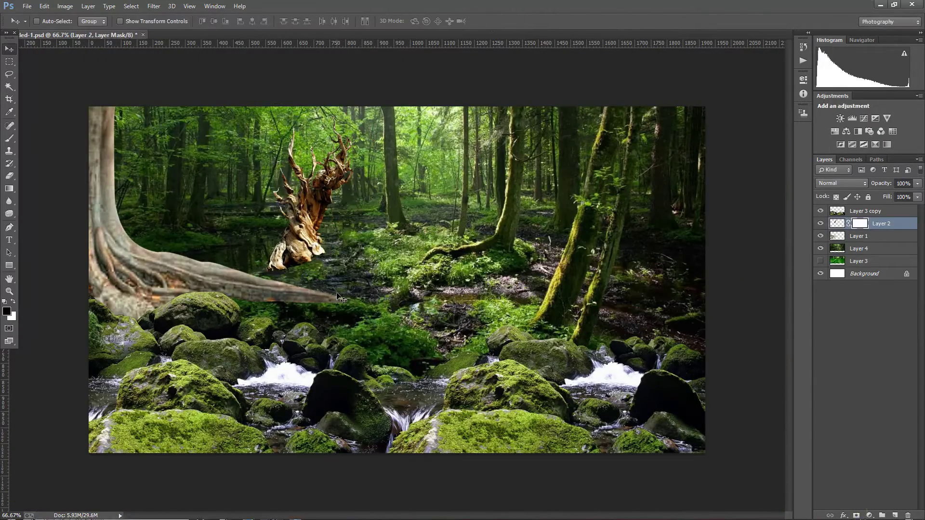
{"action": "key", "text": "b"}
{"action": "key", "text": "ctrl+plus"}
{"action": "mouse_move", "coordinate": [333, 183]}
{"action": "left_mouse_down"}
{"action": "mouse_move", "coordinate": [241, 241]}
{"action": "mouse_move", "coordinate": [159, 270]}
{"action": "left_mouse_up"}
Step: Open the cut-out deer image file
{"action": "key", "text": "ctrl+minus"}
{"action": "key", "text": "ctrl+1"}
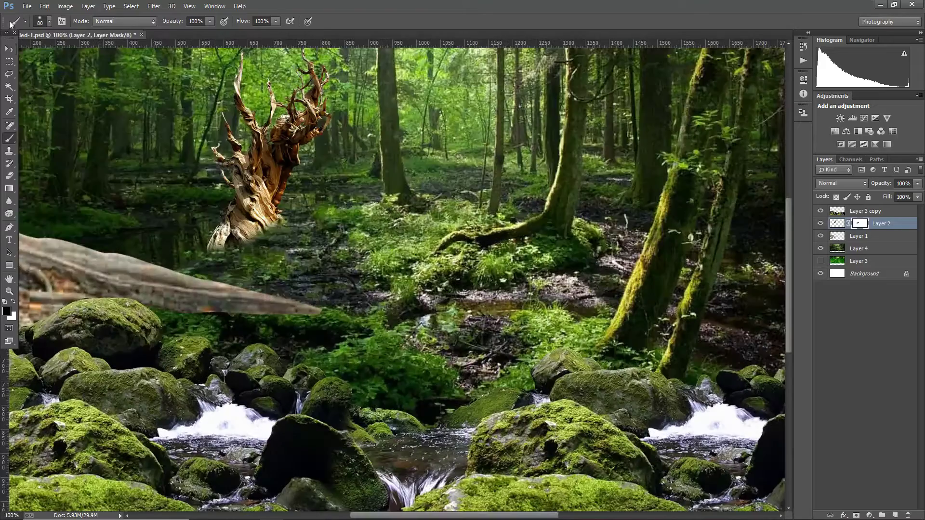
{"action": "key", "text": "ctrl+o"}
{"action": "double_click", "coordinate": [296, 236]}
Step: Magic Wand the deer, place it small among the stream rocks above them, and begin warping it
{"action": "key", "text": "v"}
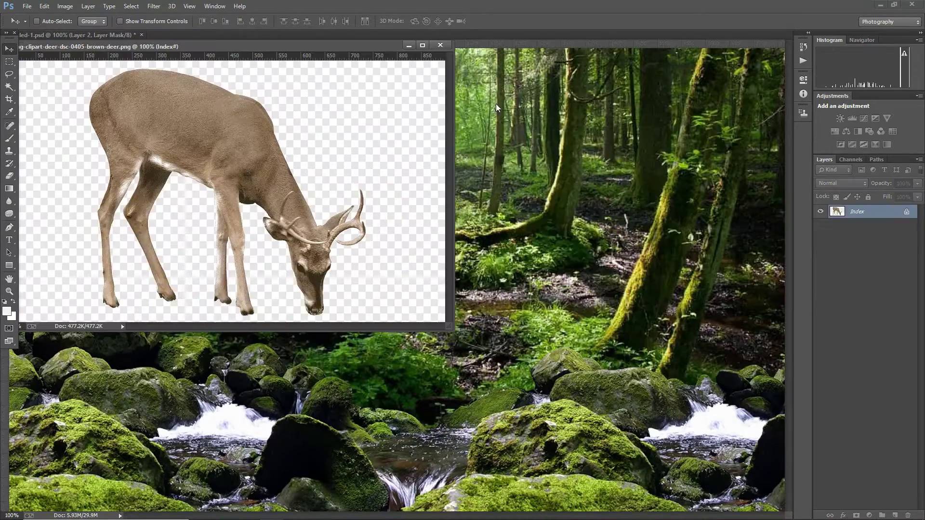
{"action": "key", "text": "w"}
{"action": "left_click", "coordinate": [199, 169]}
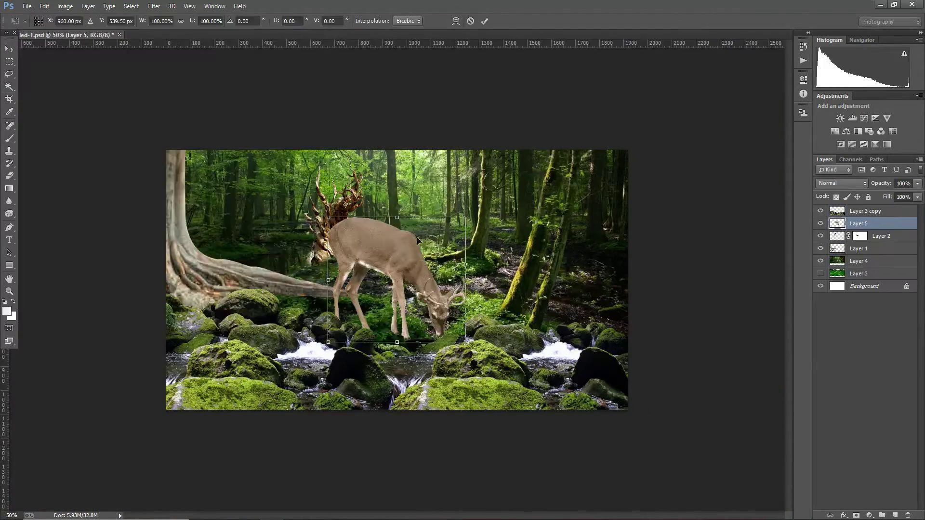
{"action": "key", "text": "Return"}
{"action": "mouse_move", "coordinate": [392, 312]}
{"action": "left_mouse_down"}
{"action": "mouse_move", "coordinate": [357, 274]}
{"action": "mouse_move", "coordinate": [368, 364]}
{"action": "left_mouse_up"}
{"action": "key", "text": "ctrl+bracketright"}
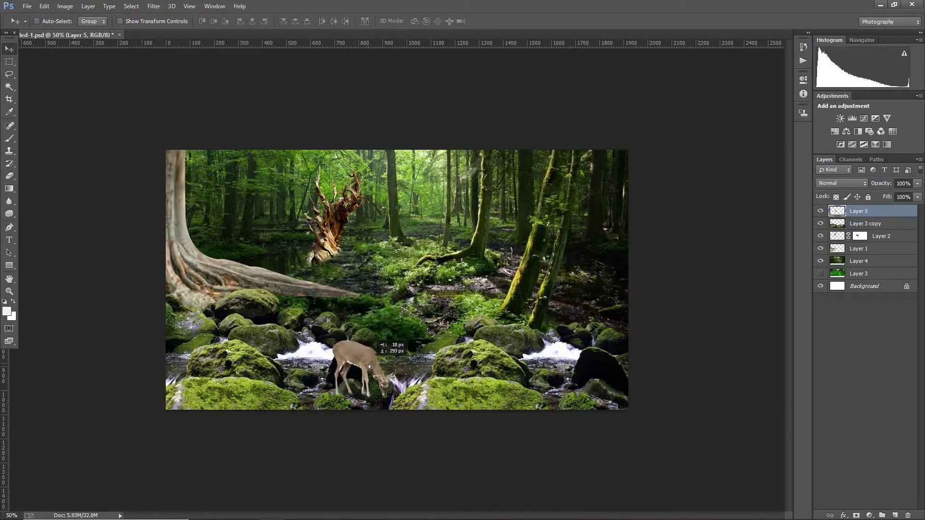
{"action": "key", "text": "ctrl+plus"}
{"action": "key", "text": "ctrl+plus"}
{"action": "key", "text": "ctrl+t"}
{"action": "left_click", "coordinate": [455, 21]}
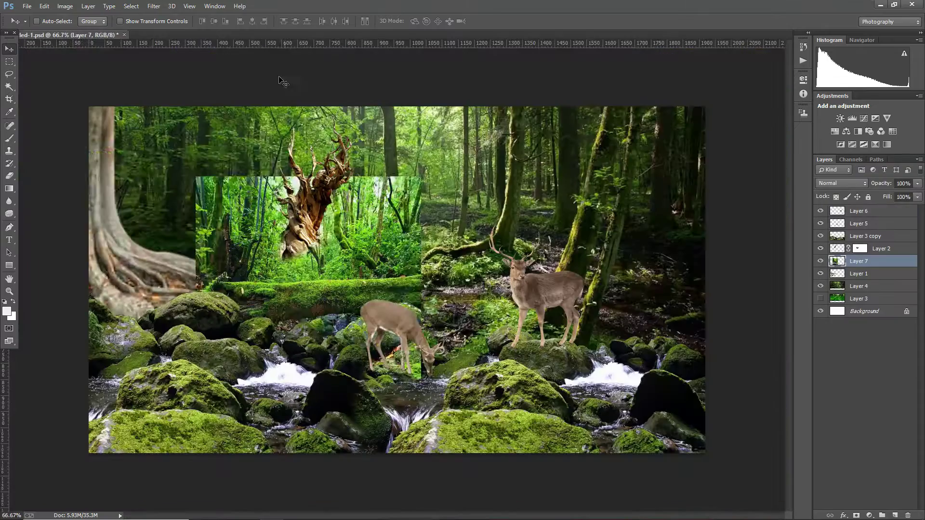
Step: Move the mossy log photo to the right and turn its outline into a selection
{"action": "mouse_move", "coordinate": [293, 266]}
{"action": "left_mouse_down"}
{"action": "mouse_move", "coordinate": [585, 297]}
{"action": "mouse_move", "coordinate": [585, 288]}
{"action": "left_mouse_up"}
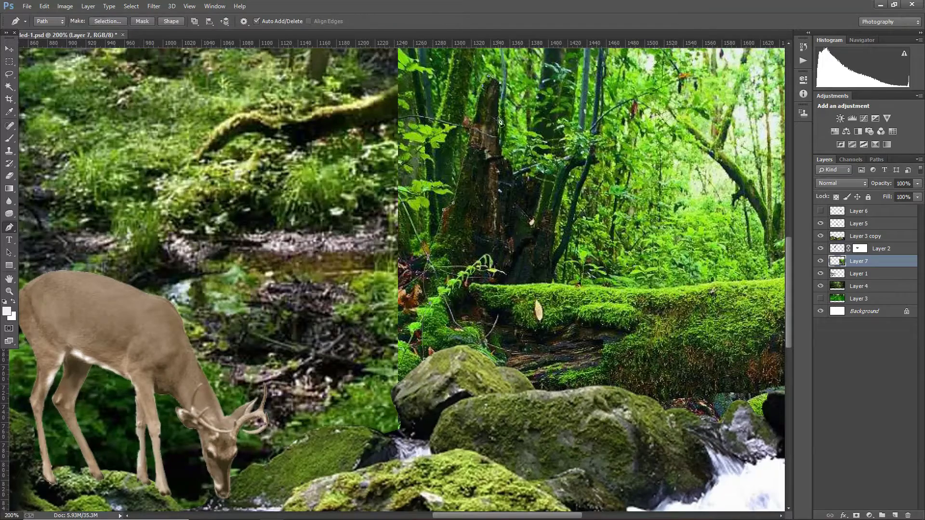
{"action": "scroll", "coordinate": [530, 260], "scroll_direction": "down", "scroll_amount": 1}
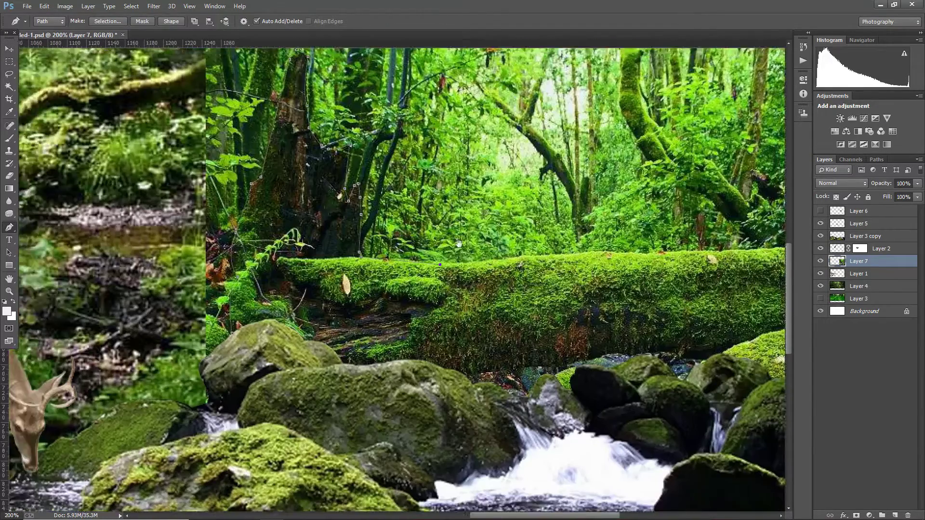
{"action": "scroll", "coordinate": [501, 236], "scroll_direction": "down", "scroll_amount": 1}
{"action": "scroll", "coordinate": [473, 212], "scroll_direction": "down", "scroll_amount": 1}
{"action": "scroll", "coordinate": [445, 190], "scroll_direction": "down", "scroll_amount": 1}
{"action": "right_click", "coordinate": [559, 237]}
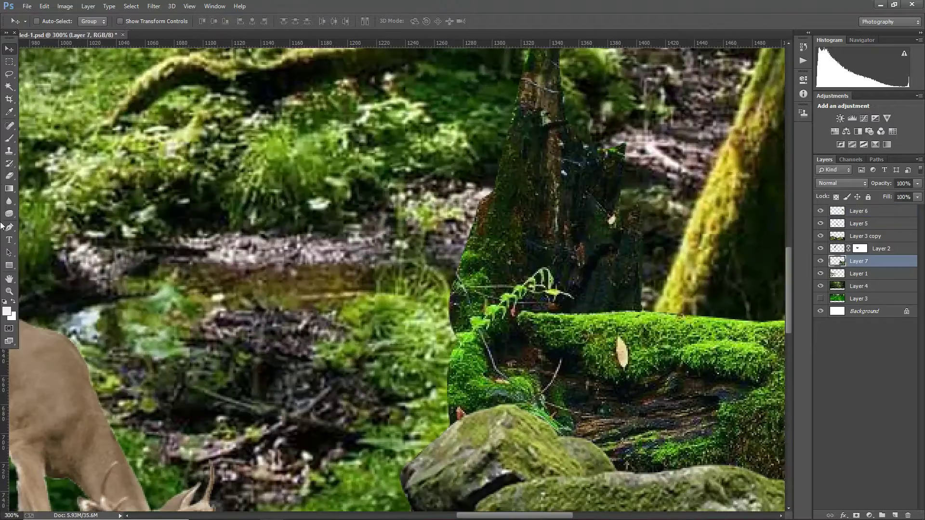
Step: Soften the stump's edges with the Blur tool and open the misty forest photo
{"action": "left_click", "coordinate": [9, 200]}
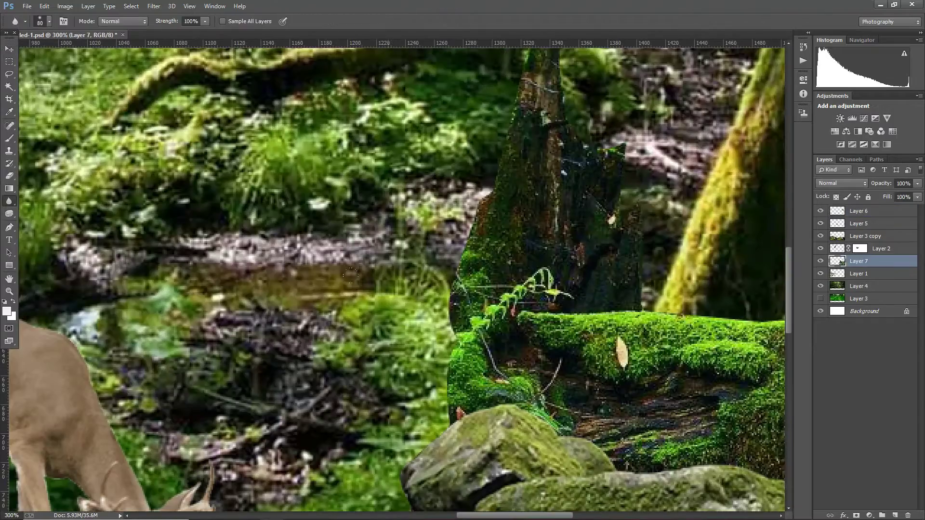
{"action": "left_click_drag", "start_coordinate": [463, 207], "coordinate": [456, 424]}
{"action": "mouse_move", "coordinate": [610, 132]}
{"action": "left_mouse_down"}
{"action": "mouse_move", "coordinate": [571, 253]}
{"action": "mouse_move", "coordinate": [368, 184]}
{"action": "left_mouse_up"}
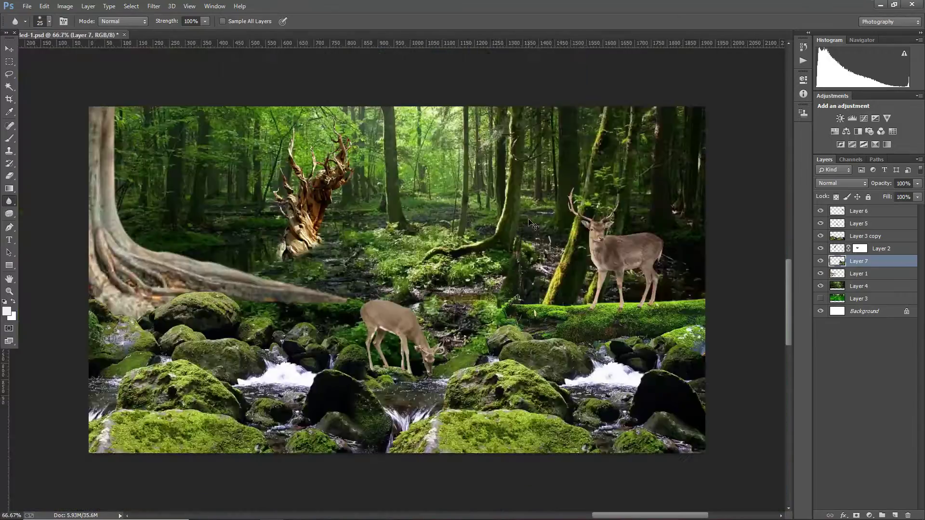
{"action": "key", "text": "ctrl+o"}
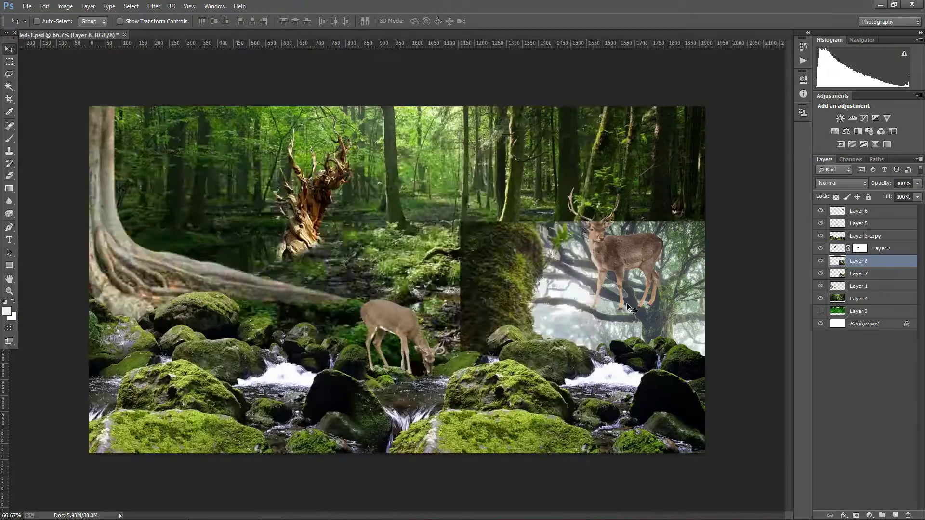
Step: Bring in the misty forest photo and mask it to the inverted moss-and-rocks selection
{"action": "mouse_move", "coordinate": [587, 313]}
{"action": "left_mouse_down"}
{"action": "mouse_move", "coordinate": [259, 261]}
{"action": "mouse_move", "coordinate": [249, 248]}
{"action": "left_mouse_up"}
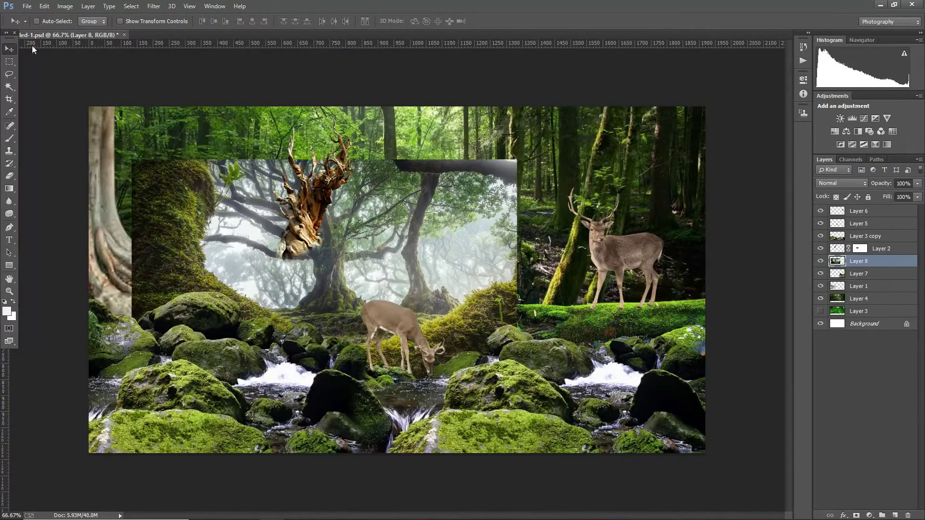
{"action": "left_click", "coordinate": [859, 286]}
{"action": "key", "text": "w"}
{"action": "left_click", "coordinate": [141, 233]}
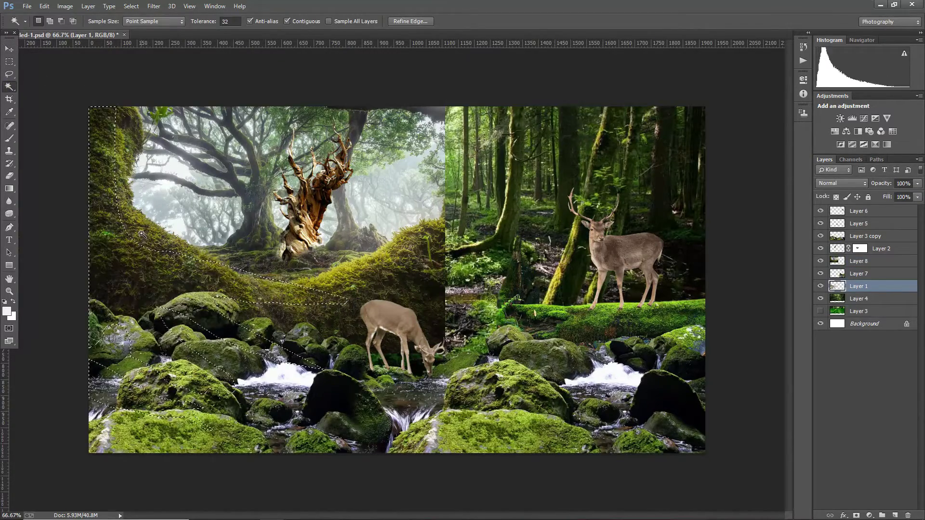
{"action": "left_click", "coordinate": [859, 298]}
{"action": "right_click", "coordinate": [423, 220]}
{"action": "left_click", "coordinate": [441, 236]}
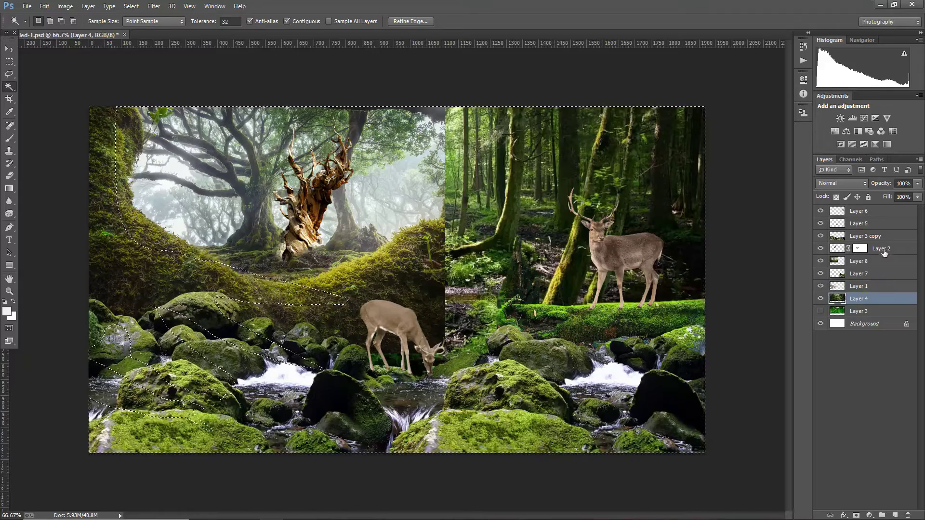
{"action": "left_click", "coordinate": [885, 261]}
{"action": "left_click", "coordinate": [857, 515]}
Step: Mask the mossy log layer, painting soft black over the log and a pale left trunk stripe
{"action": "key", "text": "ctrl+1"}
{"action": "key", "text": "b"}
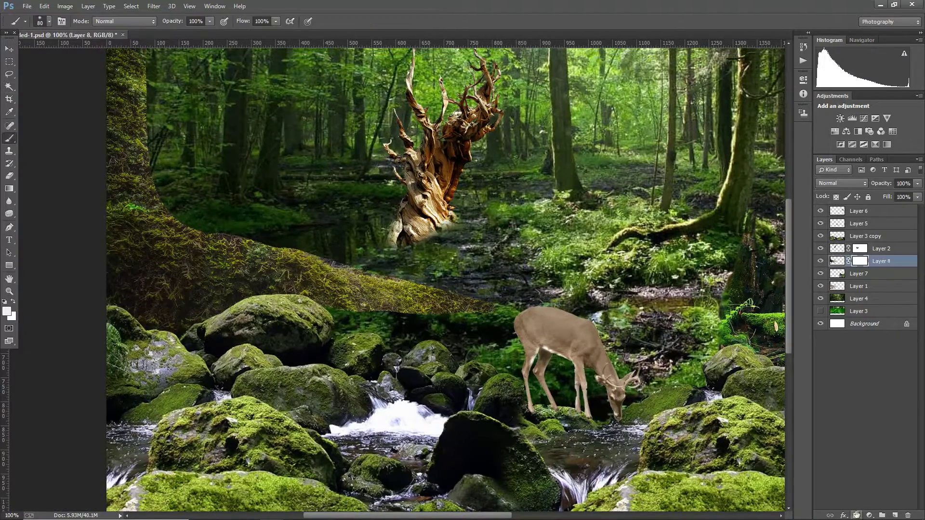
{"action": "key", "text": "x"}
{"action": "left_click_drag", "start_coordinate": [212, 255], "coordinate": [376, 294]}
{"action": "mouse_move", "coordinate": [212, 258]}
{"action": "left_mouse_down"}
{"action": "mouse_move", "coordinate": [298, 279]}
{"action": "mouse_move", "coordinate": [144, 195]}
{"action": "left_mouse_up"}
{"action": "key", "text": "ctrl+alt+z"}
{"action": "key", "text": "ctrl+alt+z"}
{"action": "key", "text": "bracketleft"}
{"action": "key", "text": "bracketright"}
{"action": "key", "text": "bracketright"}
{"action": "key", "text": "bracketright"}
{"action": "left_click_drag", "start_coordinate": [129, 59], "coordinate": [132, 207]}
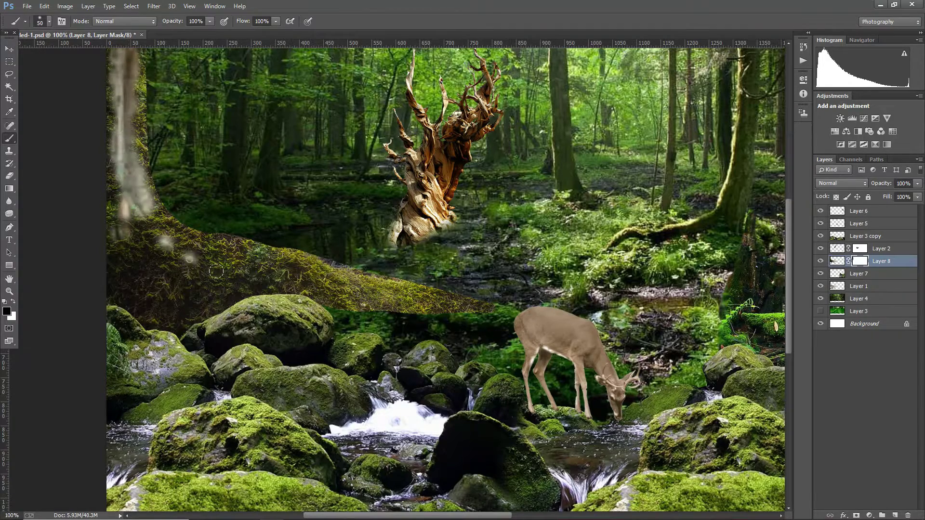
{"action": "mouse_move", "coordinate": [159, 279]}
{"action": "left_mouse_down"}
{"action": "mouse_move", "coordinate": [199, 275]}
{"action": "mouse_move", "coordinate": [258, 293]}
{"action": "left_mouse_up"}
Step: Paint out the blurry smear along the mossy log, checking the blend zoomed out
{"action": "key", "text": "ctrl+minus"}
{"action": "key", "text": "ctrl+minus"}
{"action": "key", "text": "ctrl+minus"}
{"action": "key", "text": "ctrl+plus"}
{"action": "key", "text": "ctrl+plus"}
{"action": "key", "text": "ctrl+plus"}
{"action": "key", "text": "ctrl+minus"}
{"action": "key", "text": "ctrl+minus"}
{"action": "key", "text": "ctrl+plus"}
{"action": "key", "text": "ctrl+plus"}
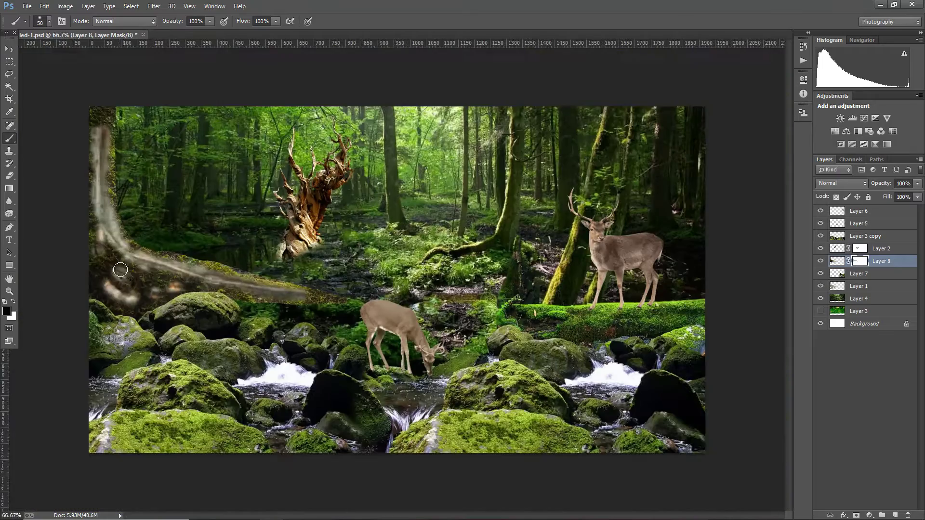
{"action": "left_click_drag", "start_coordinate": [111, 241], "coordinate": [255, 289]}
{"action": "left_click_drag", "start_coordinate": [183, 289], "coordinate": [126, 286]}
{"action": "key", "text": "ctrl+minus"}
{"action": "key", "text": "ctrl+plus"}
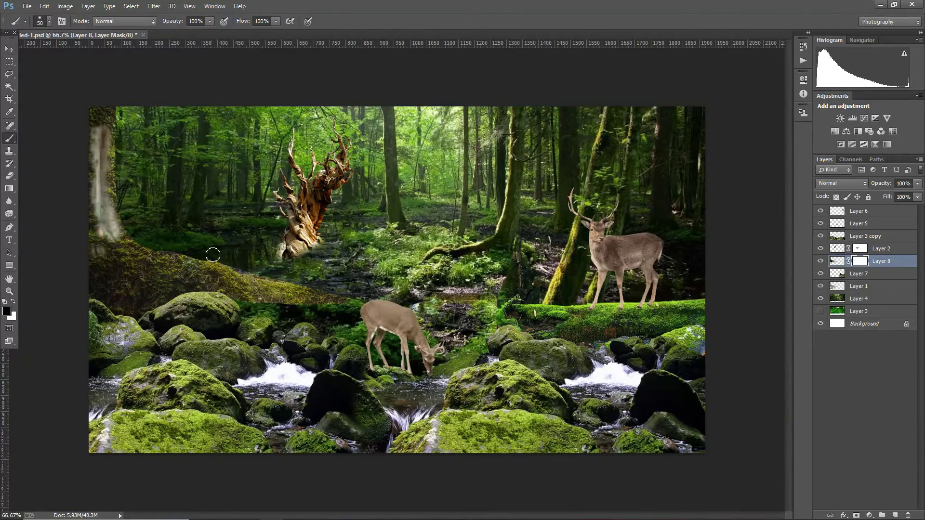
{"action": "key", "text": "v"}
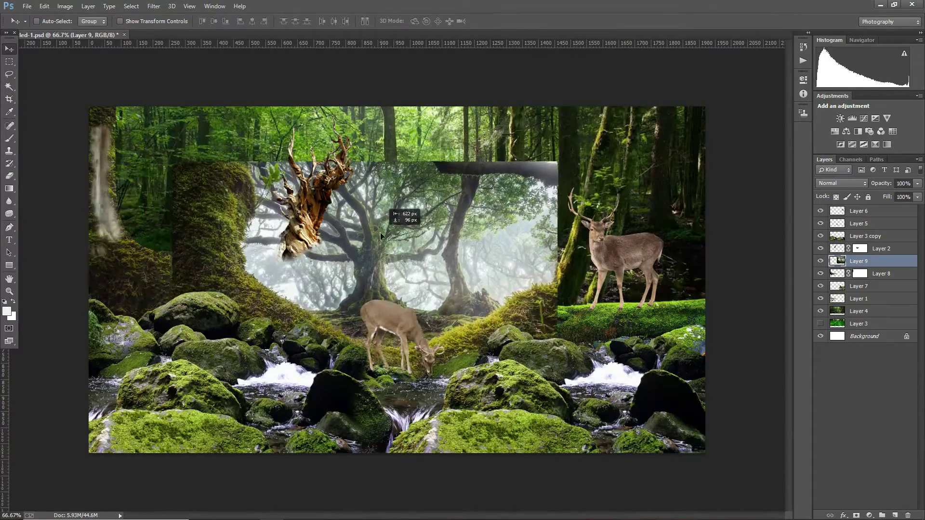
Step: Move the misty tree image right and down, then warp and commit its edges
{"action": "mouse_move", "coordinate": [282, 236]}
{"action": "left_mouse_down"}
{"action": "mouse_move", "coordinate": [461, 299]}
{"action": "mouse_move", "coordinate": [473, 316]}
{"action": "mouse_move", "coordinate": [467, 273]}
{"action": "left_mouse_up"}
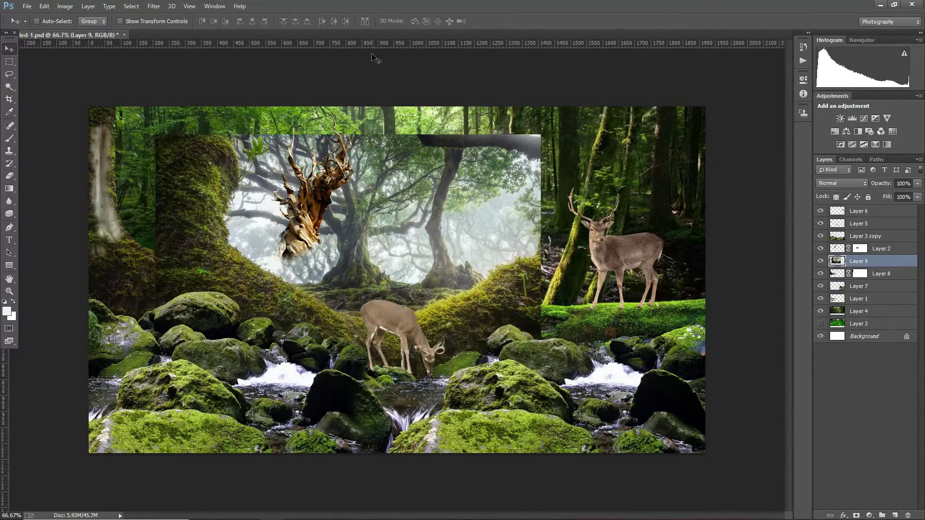
{"action": "left_click_drag", "start_coordinate": [544, 315], "coordinate": [543, 337]}
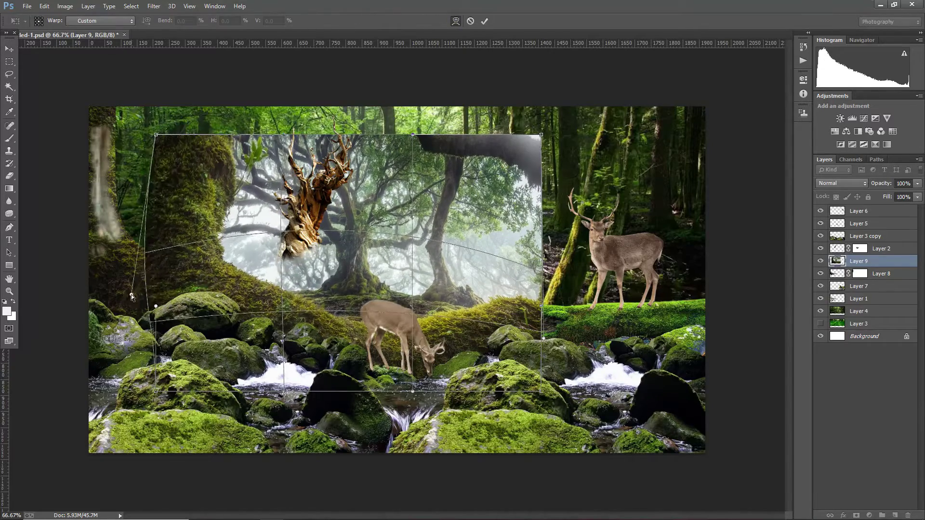
{"action": "left_click_drag", "start_coordinate": [159, 270], "coordinate": [135, 270]}
{"action": "left_click", "coordinate": [485, 21]}
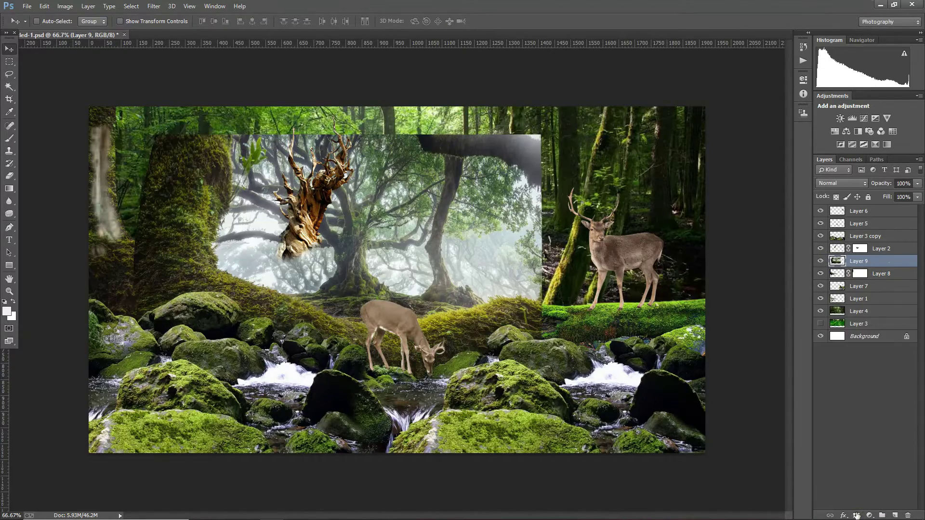
Step: Paint away the upper mist on the misty tree layer's mask, then duplicate the layer
{"action": "left_click_drag", "start_coordinate": [222, 156], "coordinate": [311, 174]}
{"action": "mouse_move", "coordinate": [284, 255]}
{"action": "left_mouse_down"}
{"action": "mouse_move", "coordinate": [530, 270]}
{"action": "mouse_move", "coordinate": [192, 270]}
{"action": "left_mouse_up"}
{"action": "scroll", "coordinate": [464, 269], "scroll_direction": "up", "scroll_amount": 2}
{"action": "scroll", "coordinate": [270, 222], "scroll_direction": "left", "scroll_amount": 5}
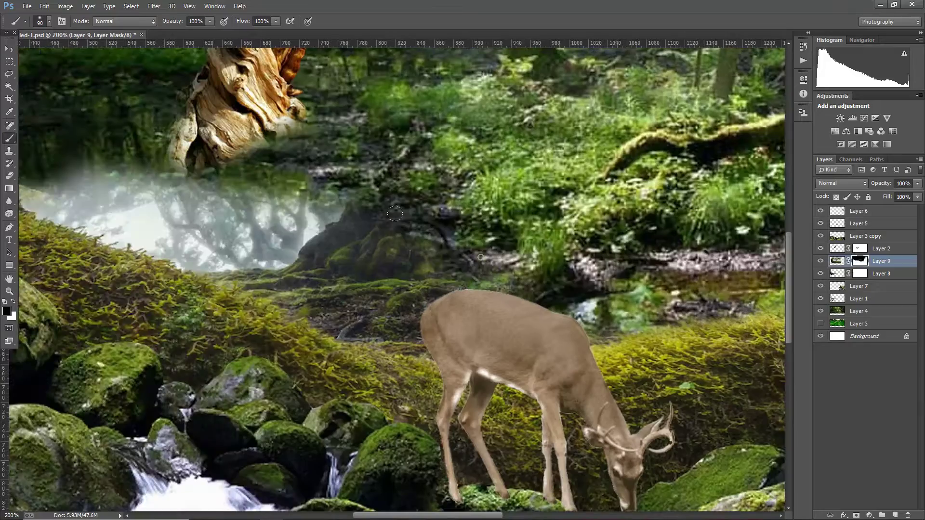
{"action": "scroll", "coordinate": [270, 221], "scroll_direction": "left", "scroll_amount": 3}
{"action": "scroll", "coordinate": [269, 221], "scroll_direction": "down", "scroll_amount": 3}
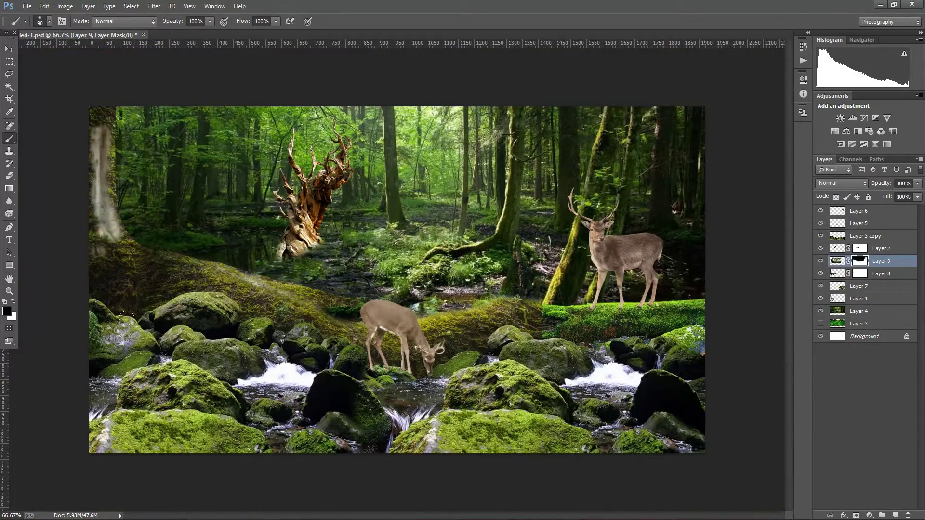
{"action": "key", "text": "ctrl+plus"}
{"action": "key", "text": "ctrl+plus"}
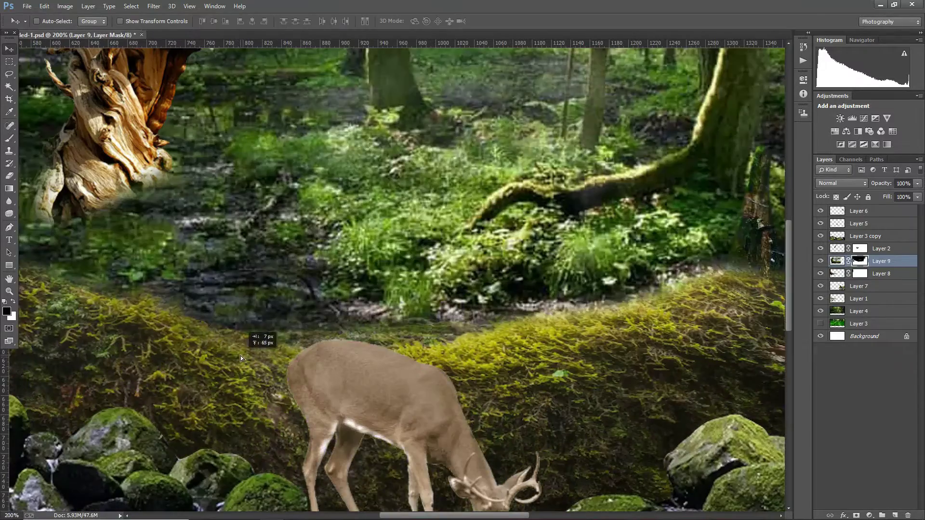
{"action": "key", "text": "ctrl+j"}
{"action": "key", "text": "ctrl+minus"}
{"action": "key", "text": "ctrl+minus"}
{"action": "key", "text": "b"}
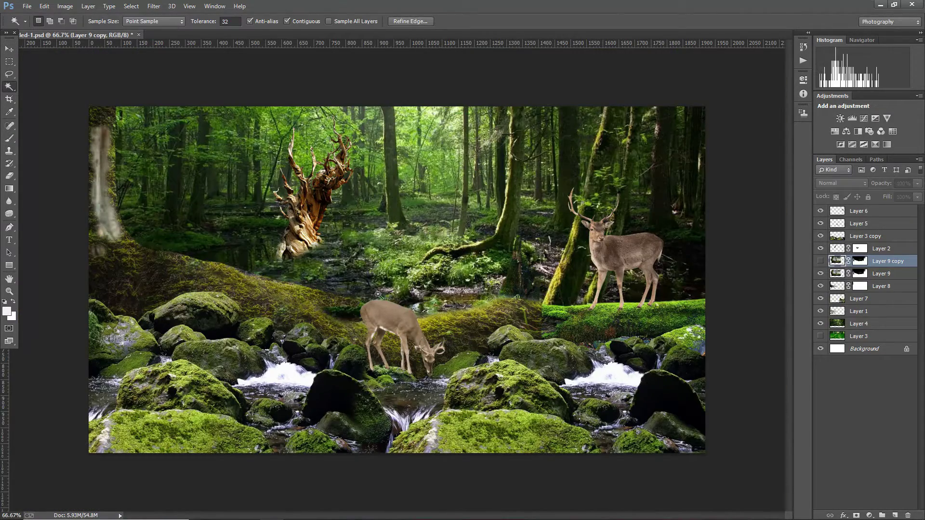
Step: Show the hidden Layer 9 copy and paint its mask through the traced log outline selection
{"action": "key", "text": "ctrl+plus"}
{"action": "key", "text": "ctrl+plus"}
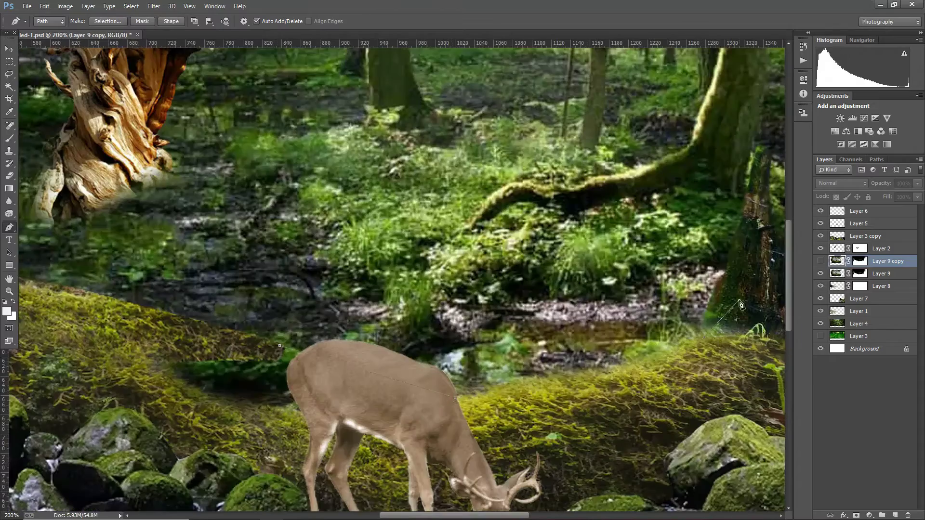
{"action": "key", "text": "ctrl+minus"}
{"action": "left_click", "coordinate": [821, 261]}
{"action": "right_click", "coordinate": [367, 327]}
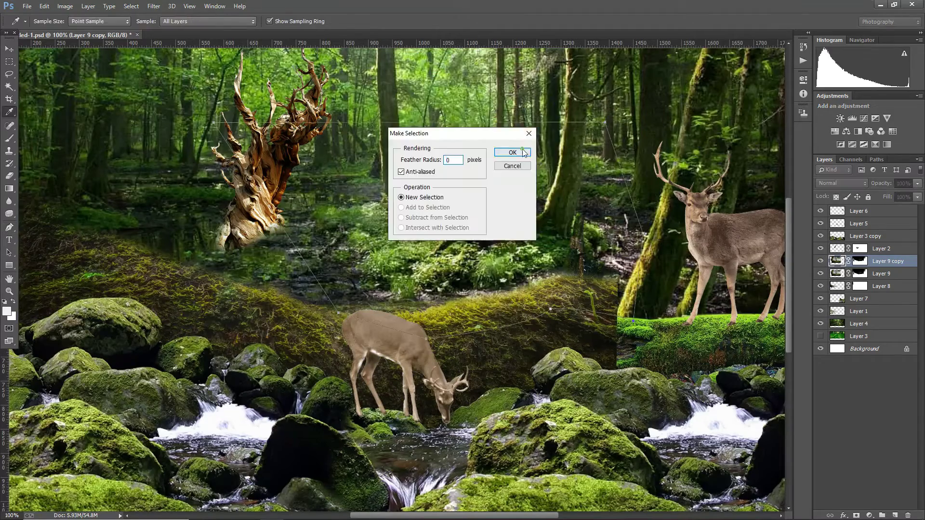
{"action": "key", "text": "Return"}
{"action": "key", "text": "Return"}
{"action": "key", "text": "b"}
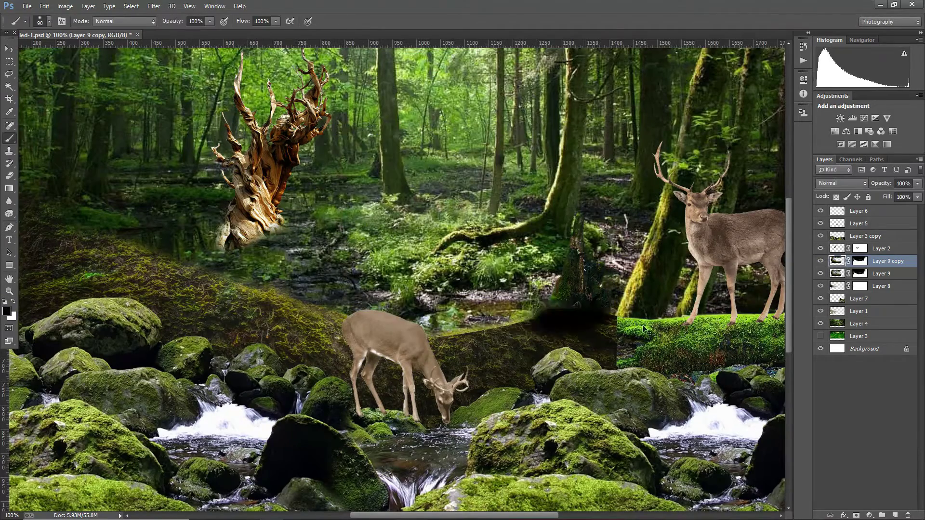
{"action": "key", "text": "ctrl+minus"}
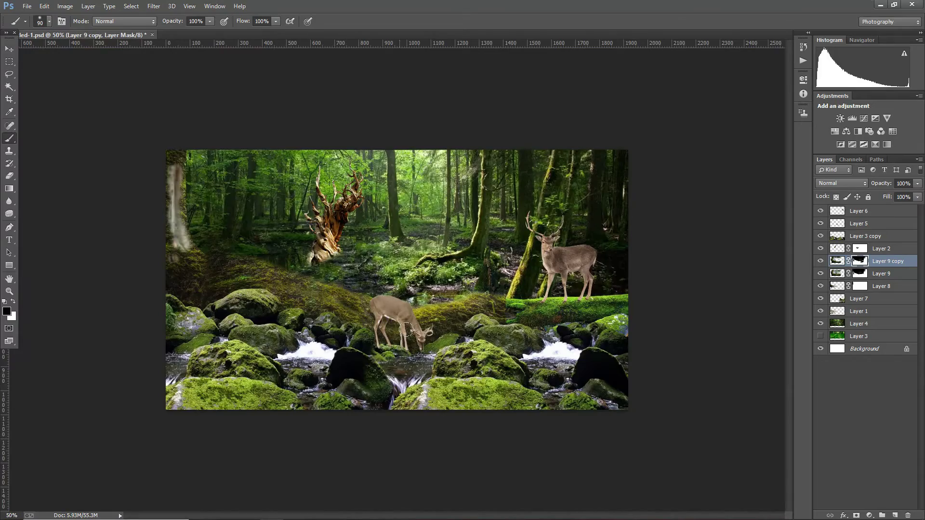
Step: Drag a trial tree image into the composite, then discard it and select Layer 6
{"action": "key", "text": "alt+bracketleft"}
{"action": "scroll", "coordinate": [523, 323], "scroll_direction": "up", "scroll_amount": 3}
{"action": "scroll", "coordinate": [576, 372], "scroll_direction": "down", "scroll_amount": 3}
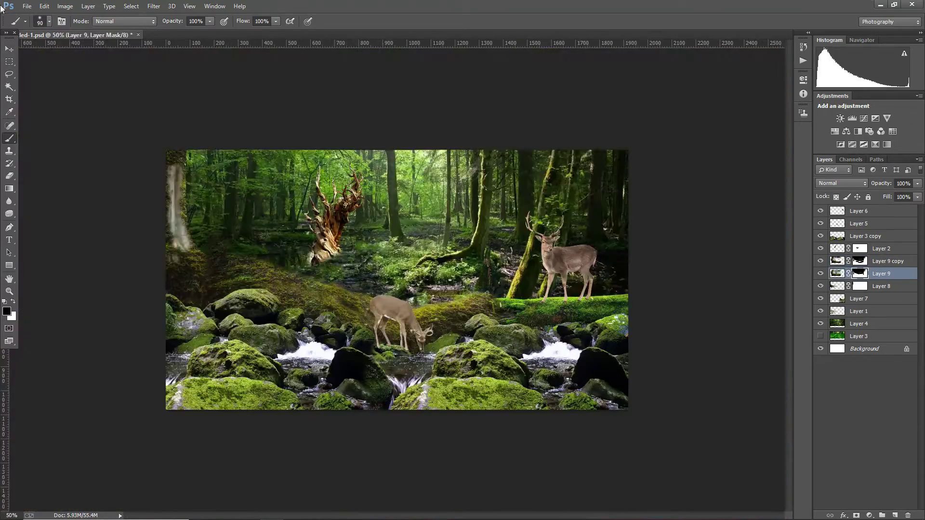
{"action": "key", "text": "ctrl+o"}
{"action": "key", "text": "Return"}
{"action": "mouse_move", "coordinate": [344, 209]}
{"action": "left_mouse_down"}
{"action": "mouse_move", "coordinate": [534, 174]}
{"action": "mouse_move", "coordinate": [626, 178]}
{"action": "mouse_move", "coordinate": [453, 167]}
{"action": "mouse_move", "coordinate": [517, 209]}
{"action": "mouse_move", "coordinate": [438, 174]}
{"action": "left_mouse_up"}
{"action": "key", "text": "b"}
{"action": "key", "text": "ctrl+1"}
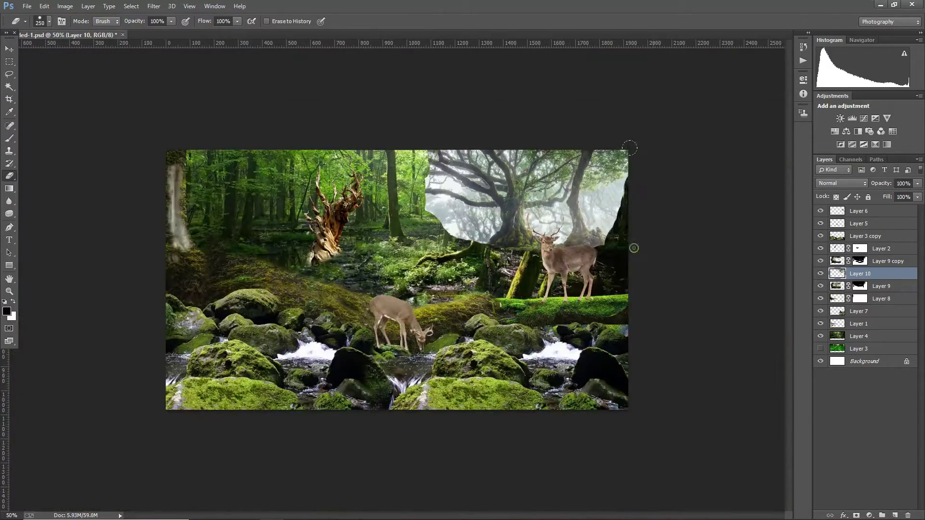
{"action": "key", "text": "ctrl+plus"}
{"action": "key", "text": "ctrl+plus"}
{"action": "key", "text": "ctrl+plus"}
{"action": "key", "text": "i"}
{"action": "left_click", "coordinate": [858, 211]}
Step: Tweak the current layer's saturation and lightness, then shift the tree stump's hue
{"action": "key", "text": "ctrl+u"}
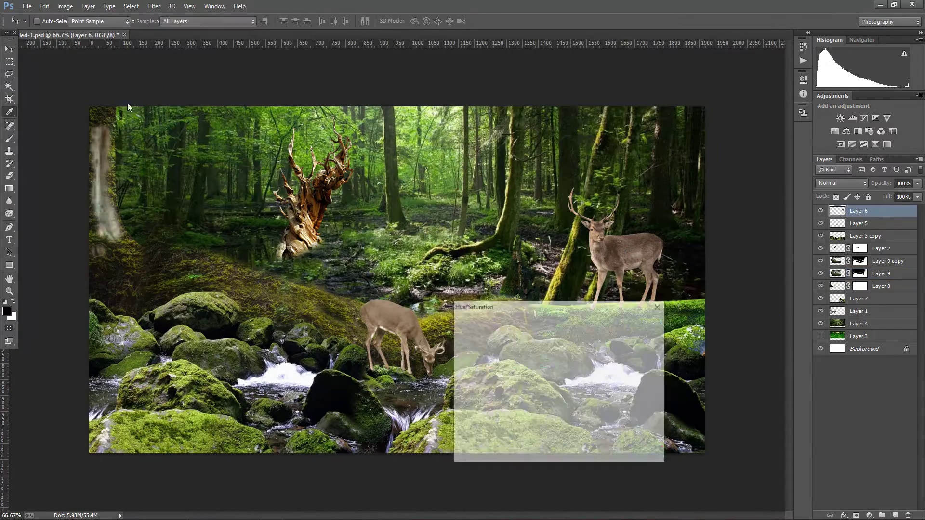
{"action": "left_click_drag", "start_coordinate": [537, 415], "coordinate": [530, 414]}
{"action": "key", "text": "Return"}
{"action": "key", "text": "alt+bracketleft"}
{"action": "key", "text": "ctrl+u"}
{"action": "key", "text": "Escape"}
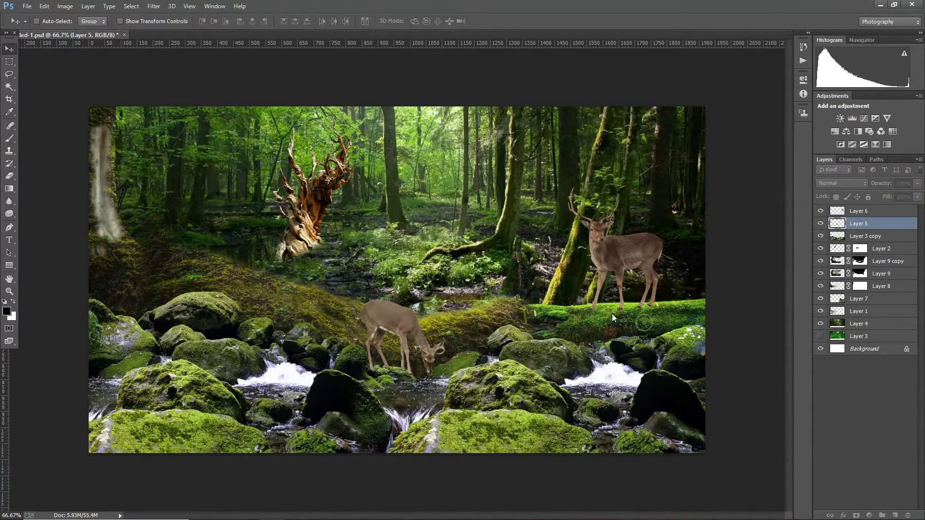
{"action": "key", "text": "alt+bracketleft"}
{"action": "key", "text": "alt+bracketleft"}
{"action": "key", "text": "ctrl+u"}
{"action": "left_click_drag", "start_coordinate": [536, 370], "coordinate": [523, 369]}
{"action": "key", "text": "Return"}
Step: Run Hue/Saturation on Layer 3 copy, Layer 9 copy and Layer 8
{"action": "right_click", "coordinate": [504, 213]}
{"action": "left_click", "coordinate": [537, 233]}
{"action": "key", "text": "ctrl+u"}
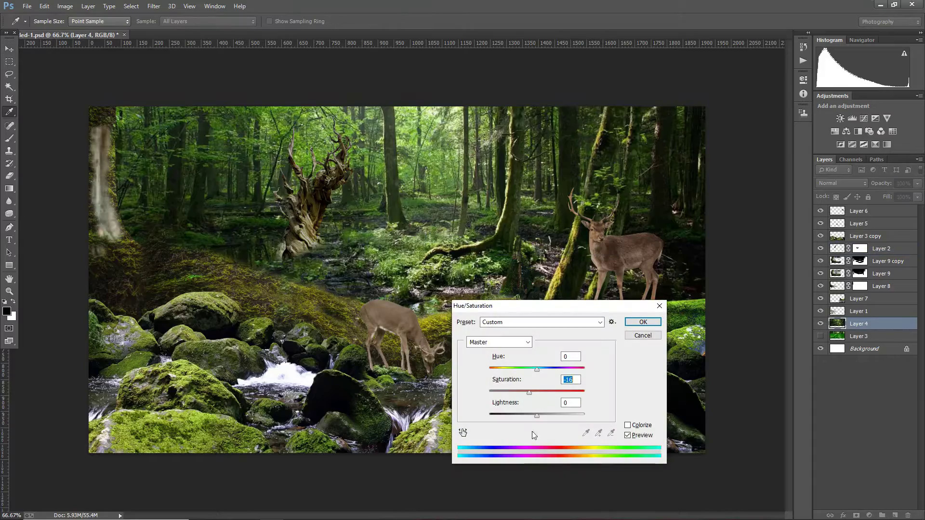
{"action": "key", "text": "Return"}
{"action": "key", "text": "v"}
{"action": "key", "text": "ctrl+u"}
{"action": "key", "text": "Return"}
{"action": "key", "text": "alt+bracketleft"}
{"action": "key", "text": "alt+bracketleft"}
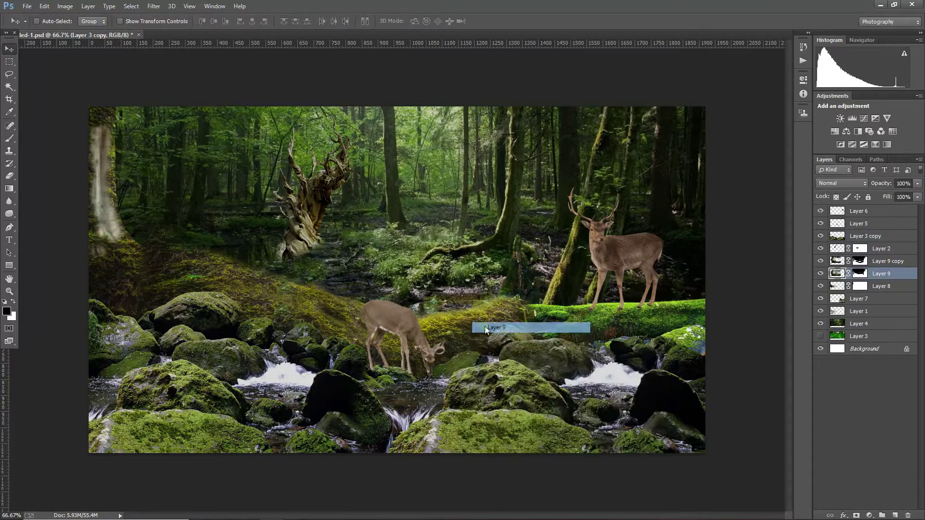
{"action": "key", "text": "ctrl+u"}
{"action": "key", "text": "Return"}
{"action": "key", "text": "alt+bracketleft"}
{"action": "key", "text": "ctrl+u"}
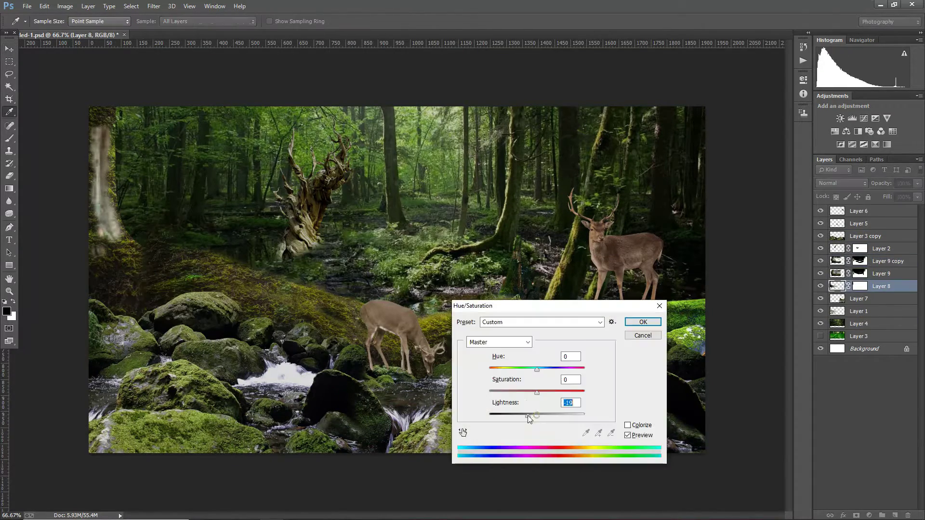
{"action": "key", "text": "Return"}
Step: Darken the lightness of the picked layer, then adjust Layer 7's hue and saturation
{"action": "right_click", "coordinate": [105, 212]}
{"action": "key", "text": "Return"}
{"action": "key", "text": "ctrl+u"}
{"action": "left_click_drag", "start_coordinate": [537, 416], "coordinate": [508, 418]}
{"action": "left_click", "coordinate": [641, 322]}
{"action": "key", "text": "alt+bracketright"}
{"action": "key", "text": "ctrl+u"}
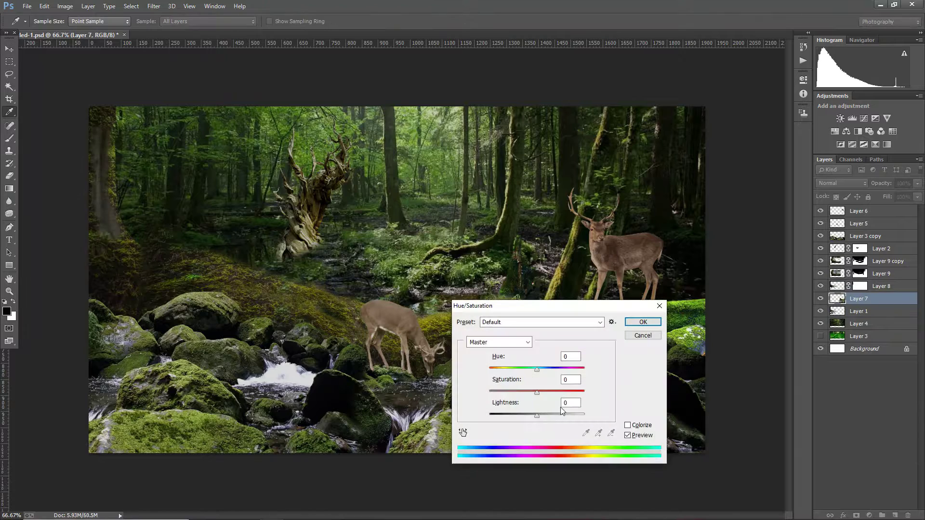
{"action": "key", "text": "Return"}
Step: Apply Hue/Saturation shifts to Layer 3 copy and Layer 4
{"action": "key", "text": "ctrl+minus"}
{"action": "key", "text": "alt+bracketright"}
{"action": "key", "text": "alt+bracketright"}
{"action": "key", "text": "alt+bracketright"}
{"action": "key", "text": "ctrl+u"}
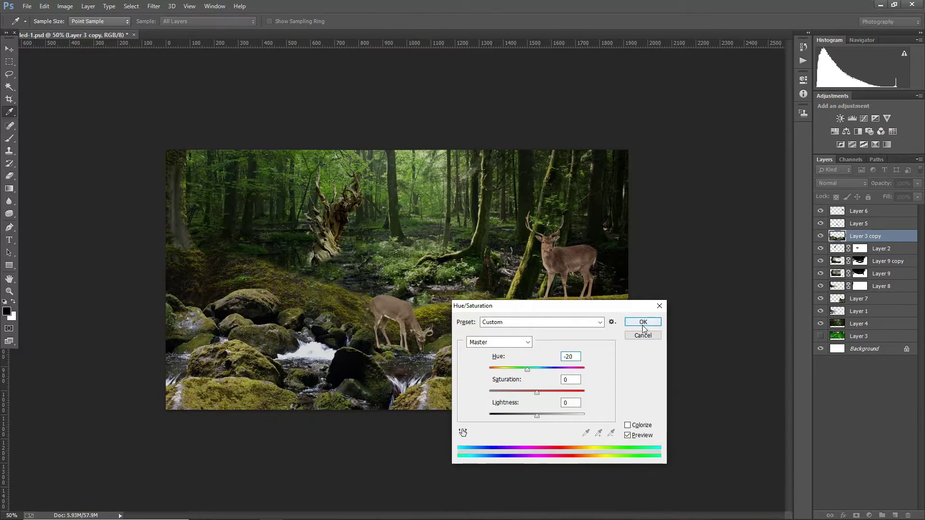
{"action": "left_click", "coordinate": [643, 323]}
{"action": "left_click", "coordinate": [482, 247], "text": "ctrl"}
{"action": "key", "text": "ctrl+u"}
{"action": "key", "text": "Return"}
{"action": "right_click", "coordinate": [559, 252]}
Step: Duplicate the stag and fit a flipped copy beneath its hooves
{"action": "left_click", "coordinate": [578, 260]}
{"action": "left_click_drag", "start_coordinate": [535, 270], "coordinate": [565, 271]}
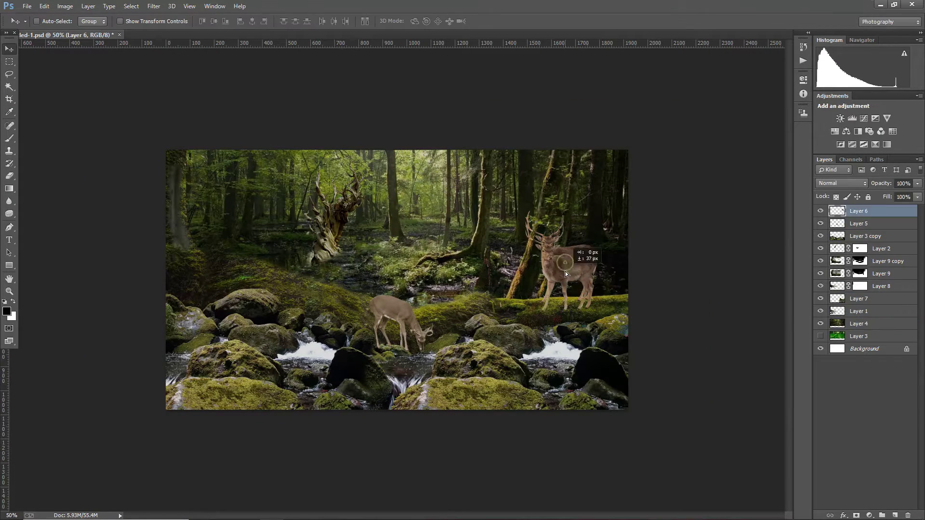
{"action": "left_click", "coordinate": [44, 6]}
{"action": "key", "text": "ctrl+plus"}
{"action": "key", "text": "ctrl+plus"}
{"action": "key", "text": "ctrl+plus"}
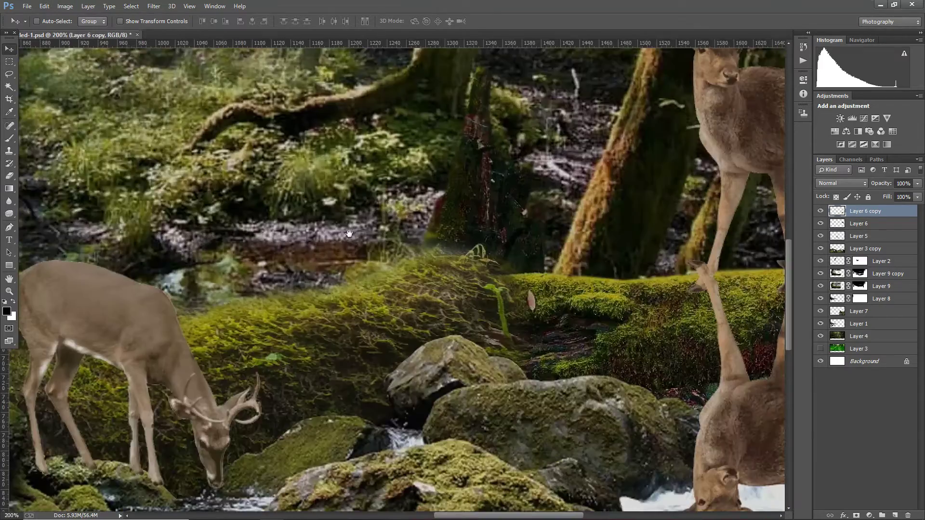
{"action": "key", "text": "ctrl+t"}
{"action": "left_click_drag", "start_coordinate": [475, 269], "coordinate": [473, 288]}
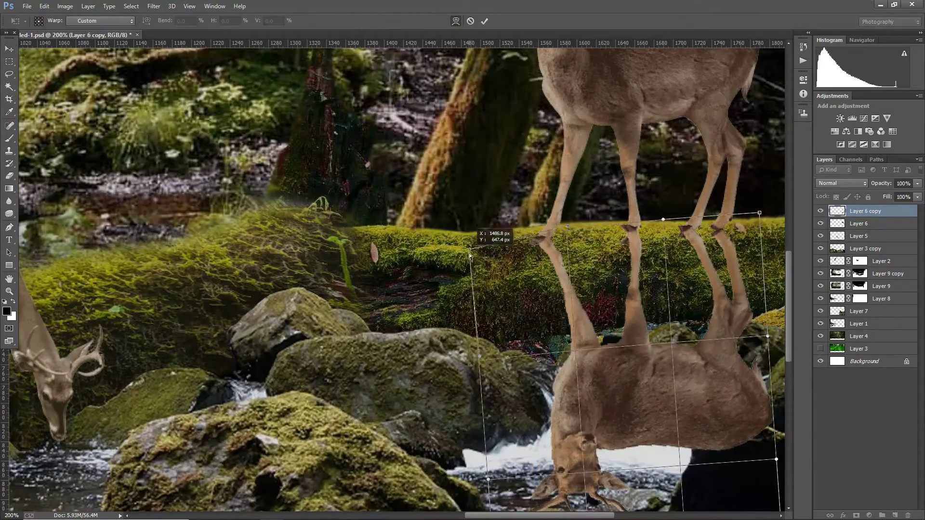
{"action": "key", "text": "ctrl+minus"}
{"action": "key", "text": "ctrl+minus"}
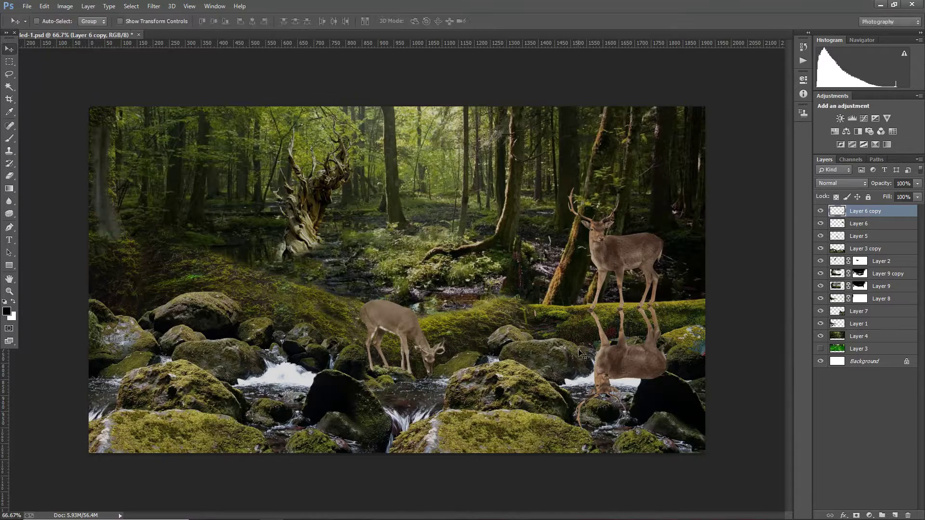
Step: Give the stag copy a black Color Overlay and fade it to about 49% opacity
{"action": "double_click", "coordinate": [855, 214]}
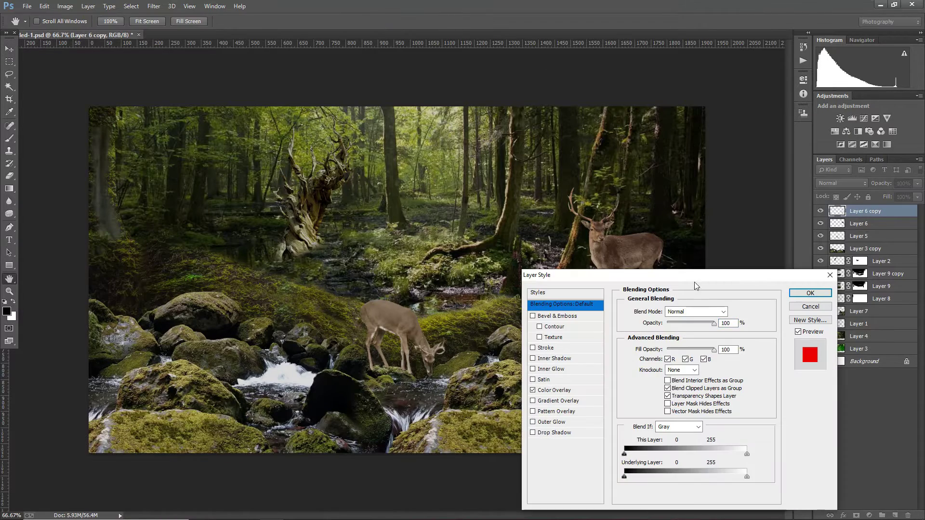
{"action": "left_click_drag", "start_coordinate": [626, 275], "coordinate": [327, 166]}
{"action": "left_click", "coordinate": [250, 287]}
{"action": "left_click", "coordinate": [434, 206]}
{"action": "left_click", "coordinate": [258, 372]}
{"action": "left_click", "coordinate": [472, 222]}
{"action": "left_click", "coordinate": [512, 191]}
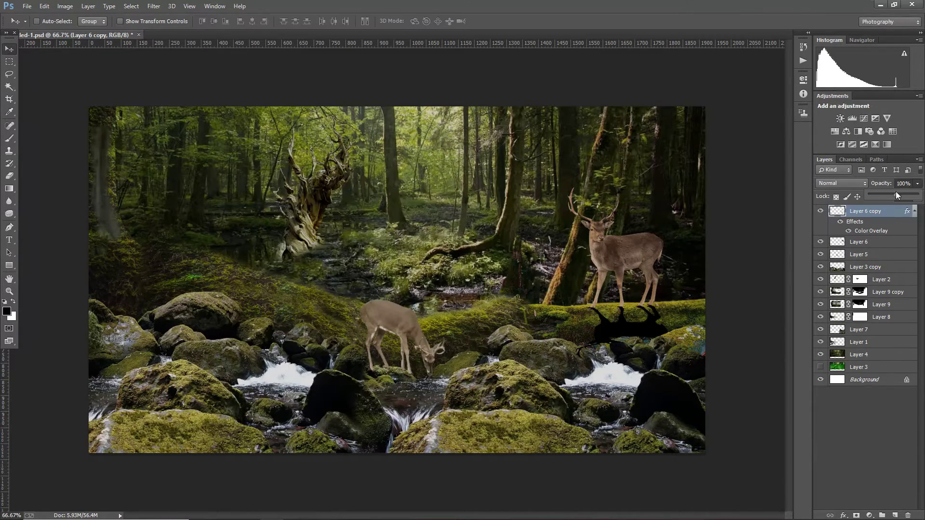
{"action": "left_click_drag", "start_coordinate": [897, 195], "coordinate": [893, 195]}
Step: Flip a copy of the grazing deer vertically and squash it to about half height
{"action": "left_click_drag", "start_coordinate": [398, 345], "coordinate": [398, 345]}
{"action": "left_click", "coordinate": [44, 5]}
{"action": "mouse_move", "coordinate": [58, 195]}
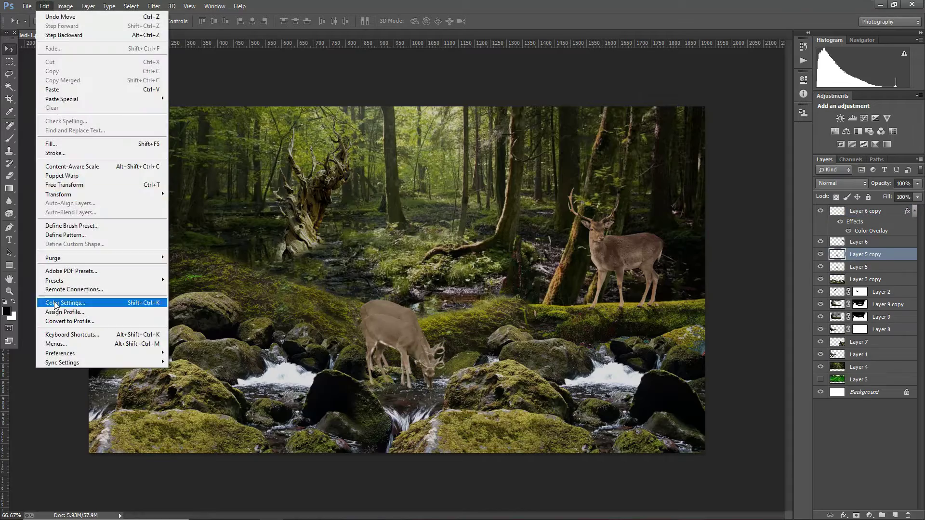
{"action": "left_click", "coordinate": [194, 298]}
{"action": "key", "text": "ctrl+z"}
{"action": "left_click", "coordinate": [44, 6]}
{"action": "left_click", "coordinate": [189, 307]}
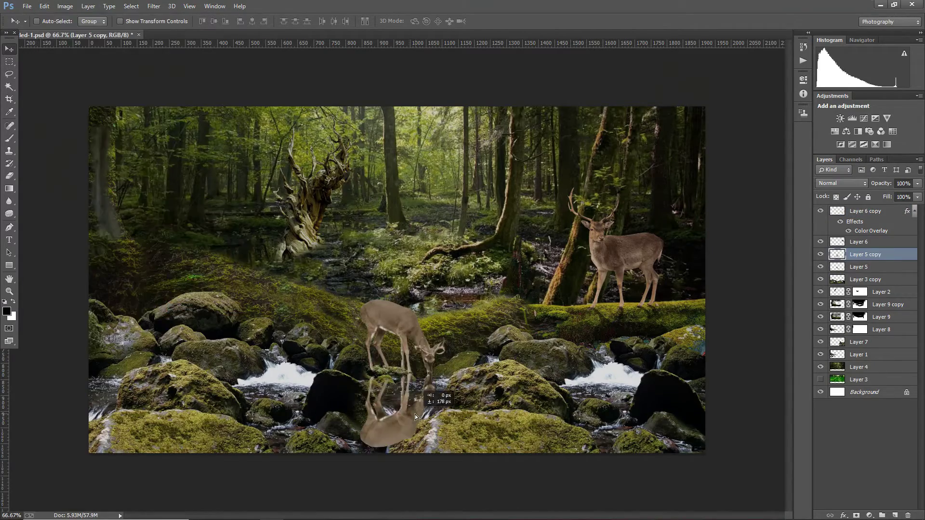
{"action": "key", "text": "ctrl+t"}
{"action": "key", "text": "ctrl+1"}
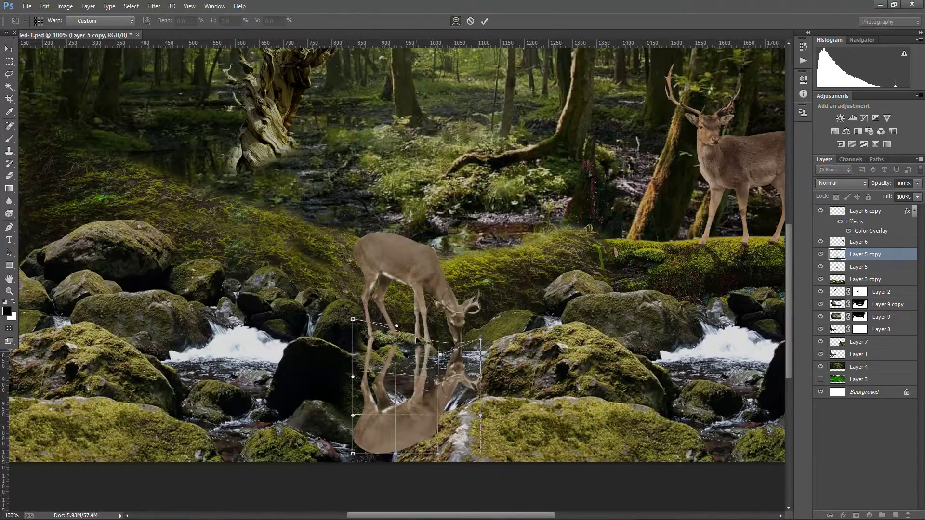
{"action": "left_click", "coordinate": [456, 21]}
{"action": "left_click_drag", "start_coordinate": [417, 454], "coordinate": [418, 403]}
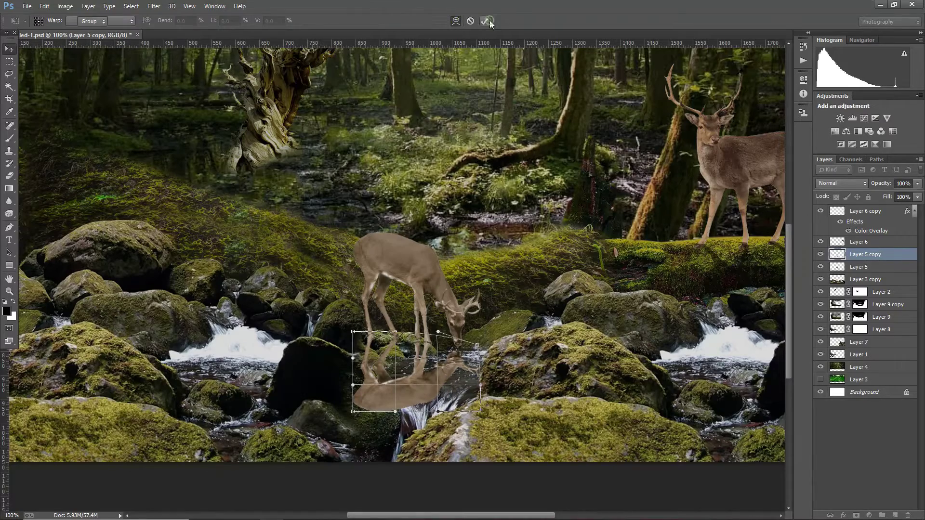
{"action": "left_click", "coordinate": [487, 21]}
Step: Give the deer reflection a black Color Overlay layer style so it reads as a shadow
{"action": "right_click", "coordinate": [865, 255]}
{"action": "left_click", "coordinate": [737, 128]}
{"action": "left_click", "coordinate": [255, 288]}
{"action": "left_click", "coordinate": [418, 207]}
{"action": "left_click", "coordinate": [246, 350]}
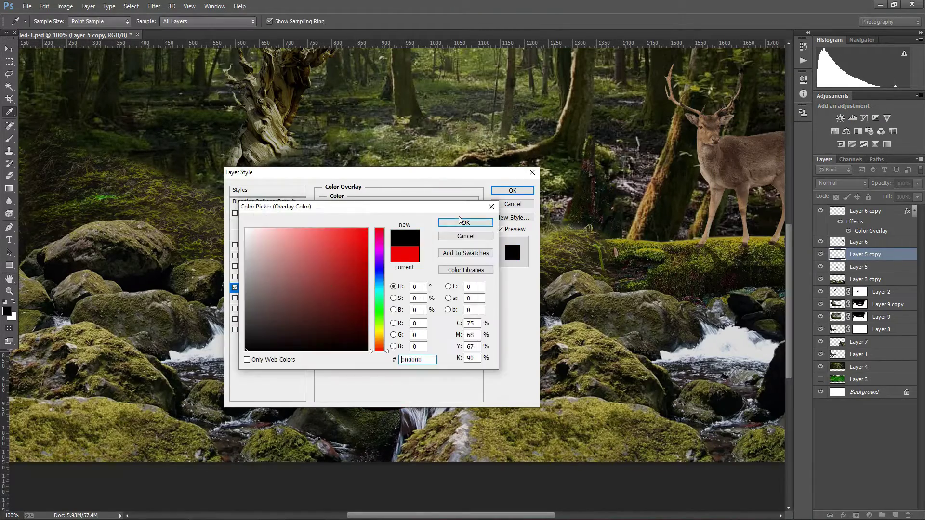
{"action": "left_click", "coordinate": [460, 222]}
{"action": "left_click", "coordinate": [512, 190]}
{"action": "key", "text": "ctrl+minus"}
Step: Flip the tree roots copy, add a black Color Overlay, and fade it to 49% opacity
{"action": "key", "text": "v"}
{"action": "left_click", "coordinate": [343, 231], "text": "ctrl"}
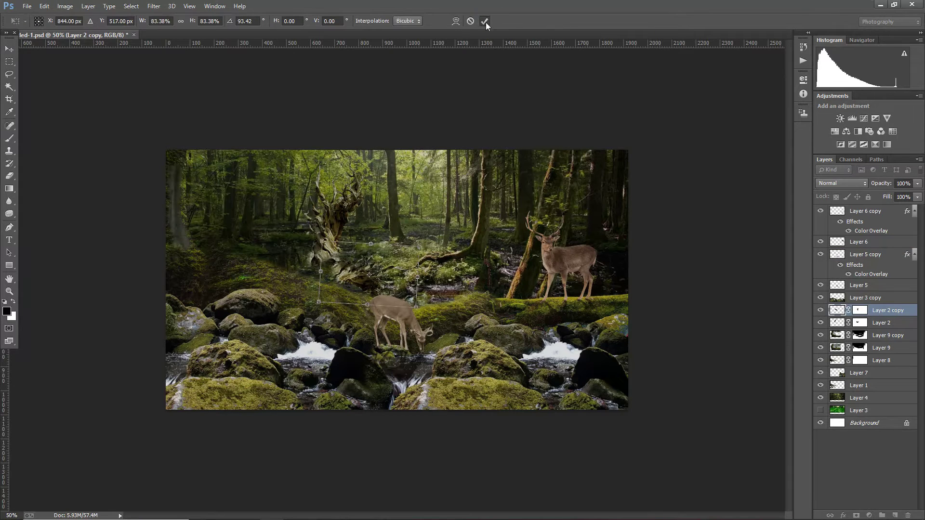
{"action": "left_click", "coordinate": [817, 129]}
{"action": "left_click", "coordinate": [253, 288]}
{"action": "left_click", "coordinate": [419, 207]}
{"action": "left_click", "coordinate": [465, 221]}
{"action": "left_click", "coordinate": [510, 193]}
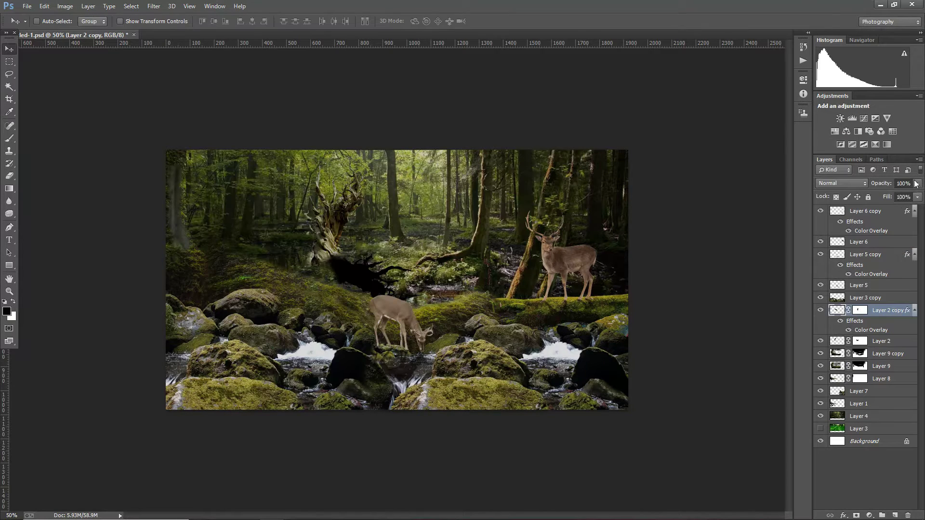
{"action": "left_click", "coordinate": [55, 87]}
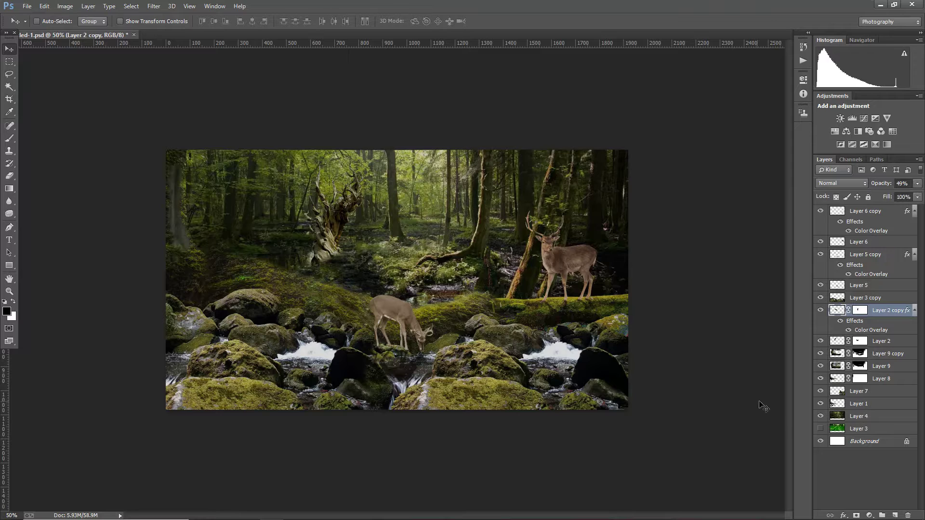
{"action": "left_click", "coordinate": [871, 213], "text": "shift"}
Step: Stamp all layers into a merged top layer and apply Color Efex Pro Foliage
{"action": "right_click", "coordinate": [871, 213]}
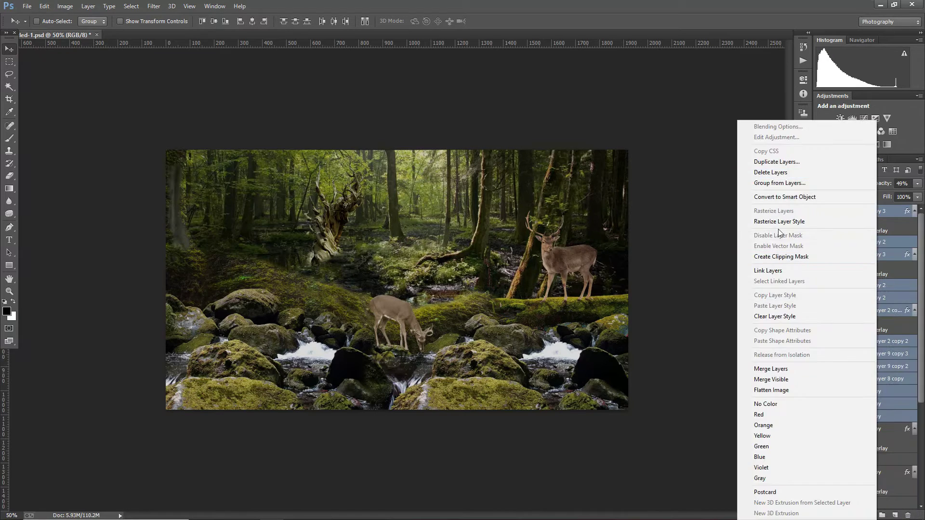
{"action": "left_click", "coordinate": [790, 364]}
{"action": "left_click", "coordinate": [154, 5]}
{"action": "left_click", "coordinate": [173, 17]}
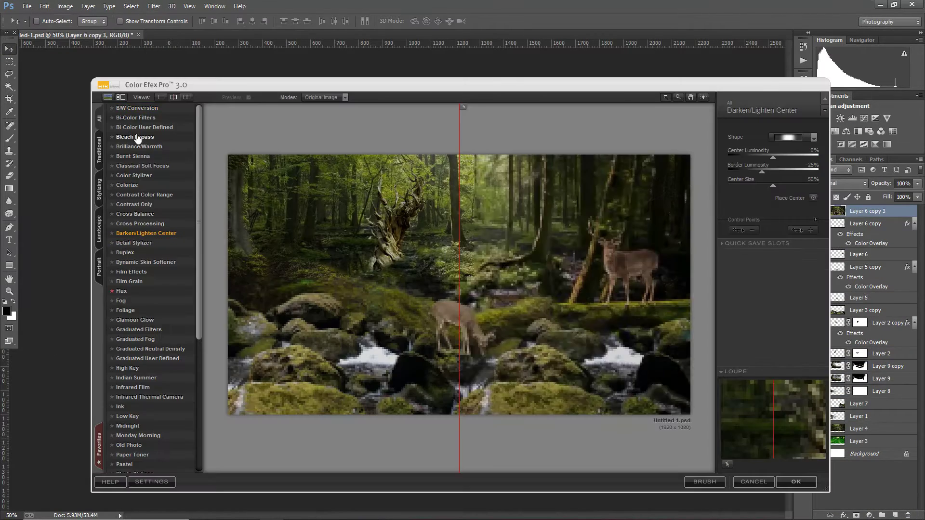
{"action": "left_click", "coordinate": [126, 279]}
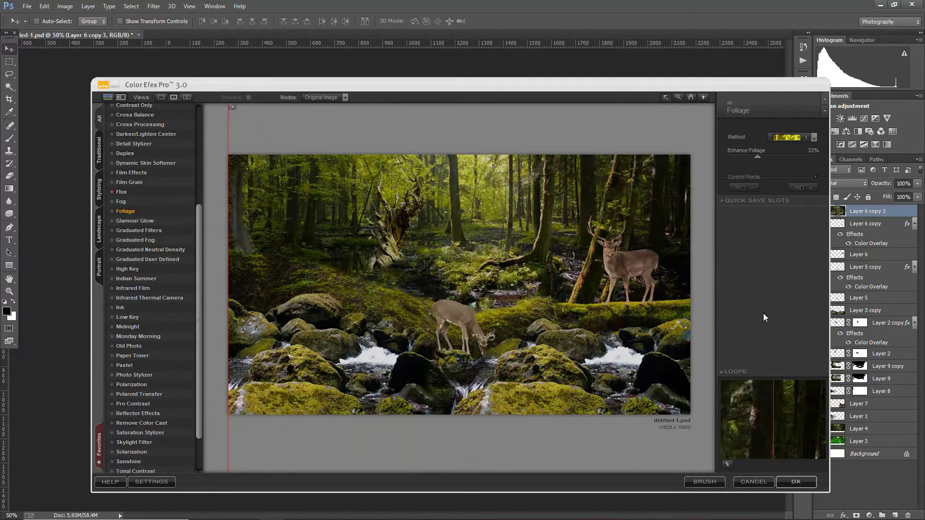
{"action": "left_click", "coordinate": [796, 482]}
Step: Apply Color Efex Pro Darken/Lighten Center to the merged layer
{"action": "left_click", "coordinate": [154, 5]}
{"action": "left_click", "coordinate": [174, 17]}
{"action": "left_click", "coordinate": [146, 233]}
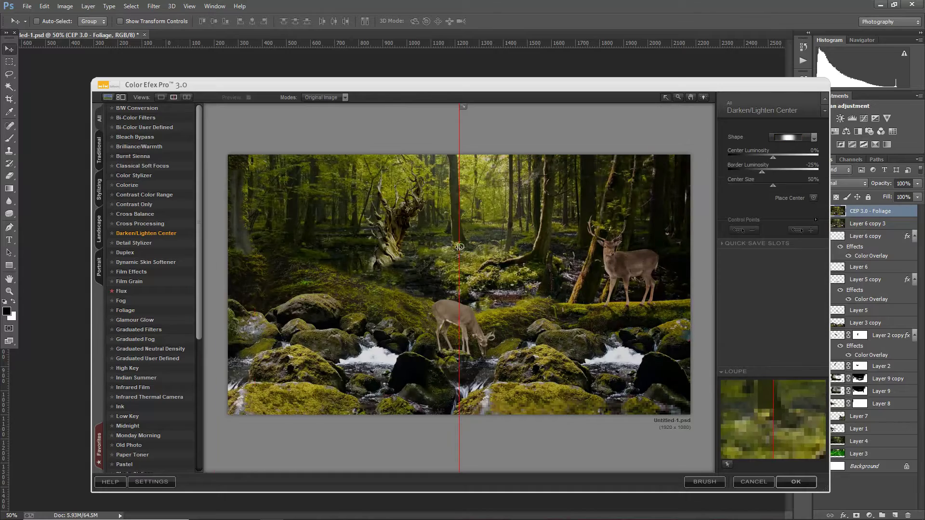
{"action": "left_click", "coordinate": [796, 482]}
Step: Slightly brighten the orange luminance with a Camera Raw adjustment
{"action": "left_click", "coordinate": [154, 6]}
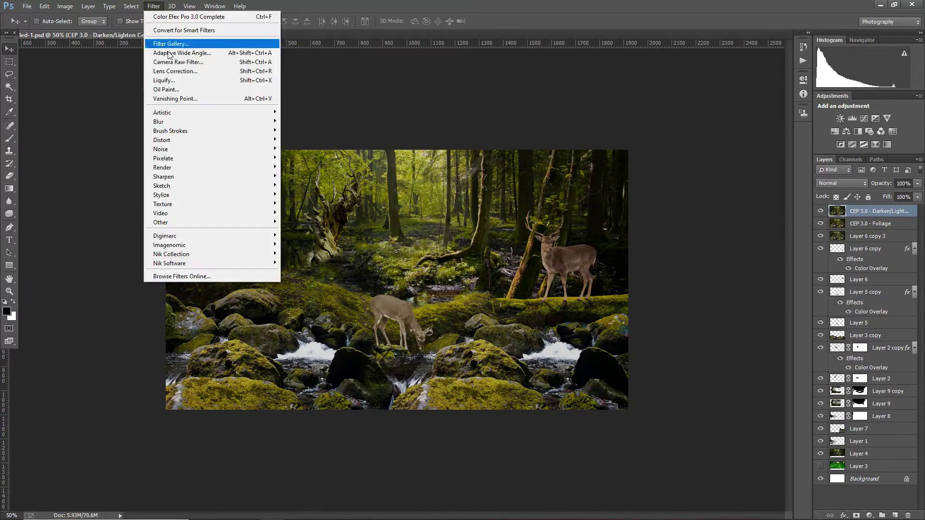
{"action": "left_click", "coordinate": [172, 62]}
{"action": "left_click", "coordinate": [785, 142]}
{"action": "left_click", "coordinate": [796, 179]}
{"action": "mouse_move", "coordinate": [800, 226]}
{"action": "left_mouse_down"}
{"action": "mouse_move", "coordinate": [809, 230]}
{"action": "mouse_move", "coordinate": [798, 241]}
{"action": "left_mouse_up"}
{"action": "key", "text": "Return"}
Step: Set up Color Efex Pro Fog at 30% intensity using the second fog method
{"action": "left_click", "coordinate": [153, 6]}
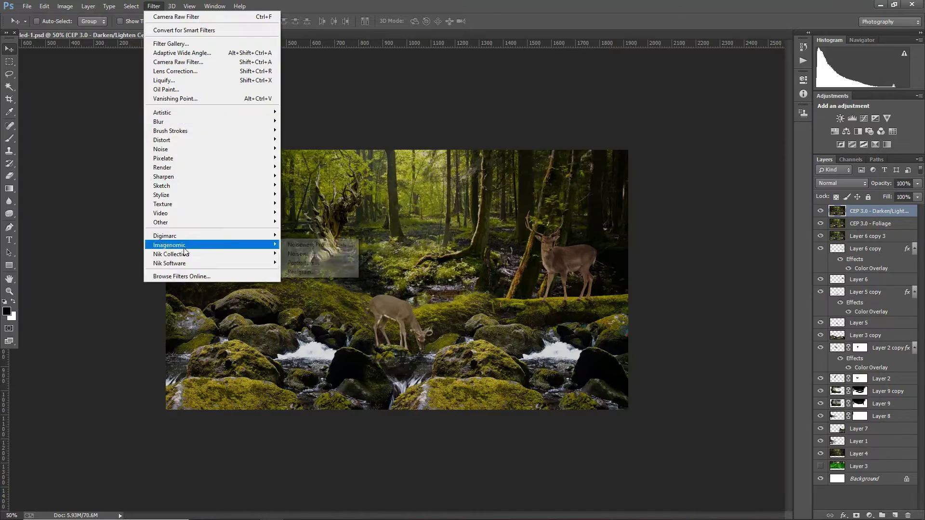
{"action": "left_click", "coordinate": [298, 265]}
{"action": "left_click_drag", "start_coordinate": [773, 157], "coordinate": [756, 158]}
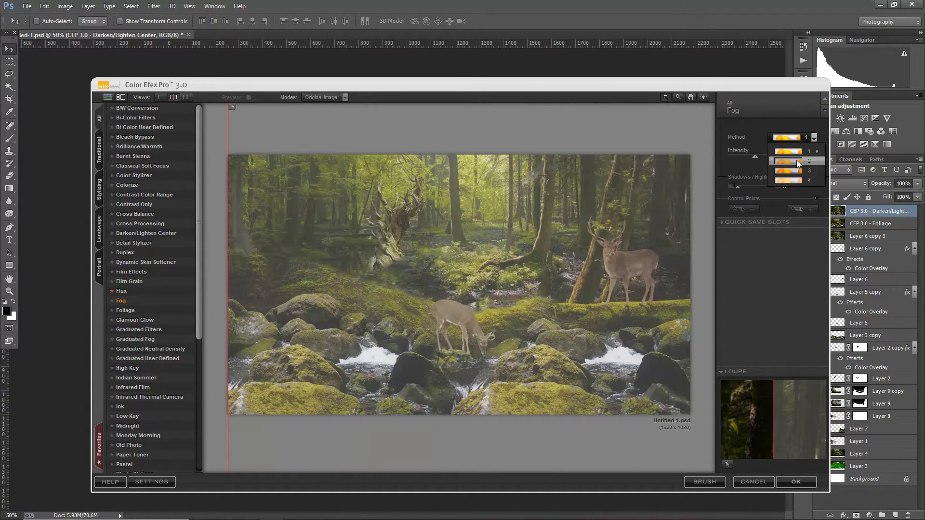
{"action": "left_click", "coordinate": [796, 161]}
Step: Apply the 30% fog, then reapply Color Efex Pro Darken/Lighten Center
{"action": "left_click", "coordinate": [797, 482]}
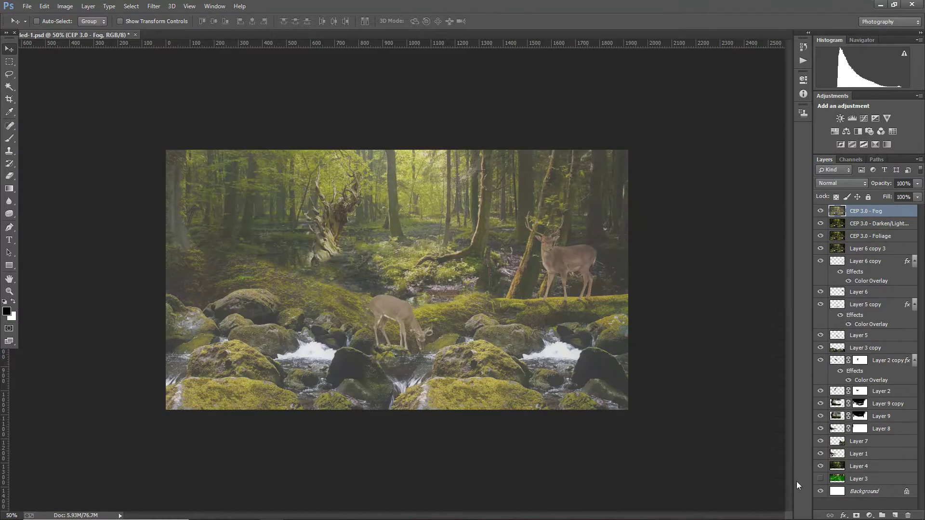
{"action": "left_click", "coordinate": [161, 6]}
{"action": "left_click", "coordinate": [166, 15]}
{"action": "left_click", "coordinate": [151, 231]}
{"action": "left_click", "coordinate": [800, 478]}
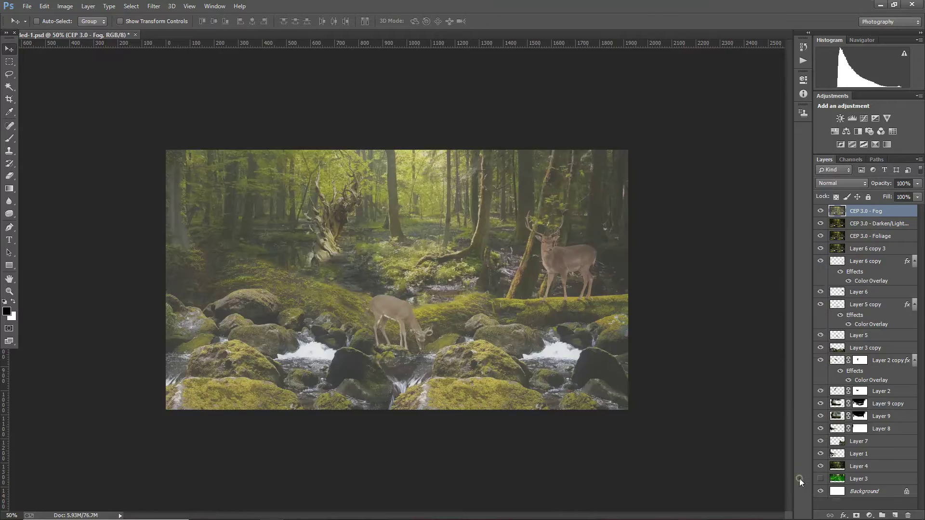